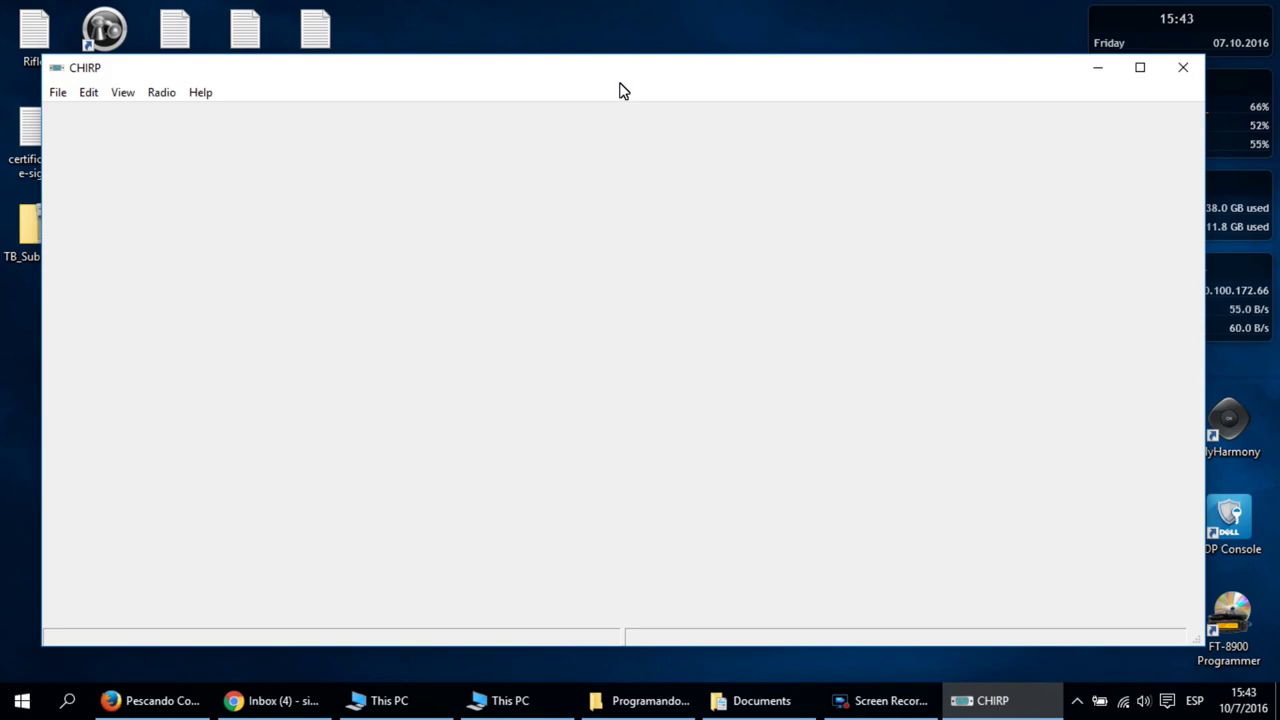
Switch to Chrome, search for "chirp" in a new tab and open the CHIRP project home page
left_click(270, 700)
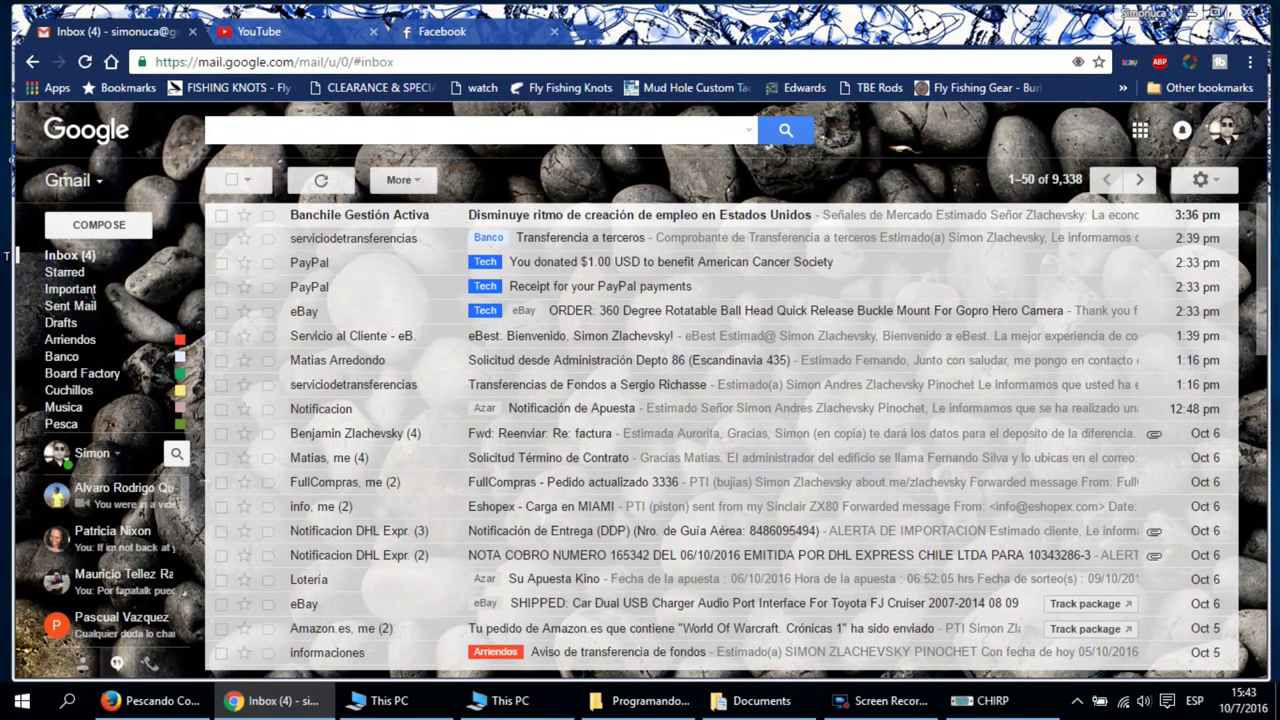
left_click(592, 31)
type("chirp")
key("Return")
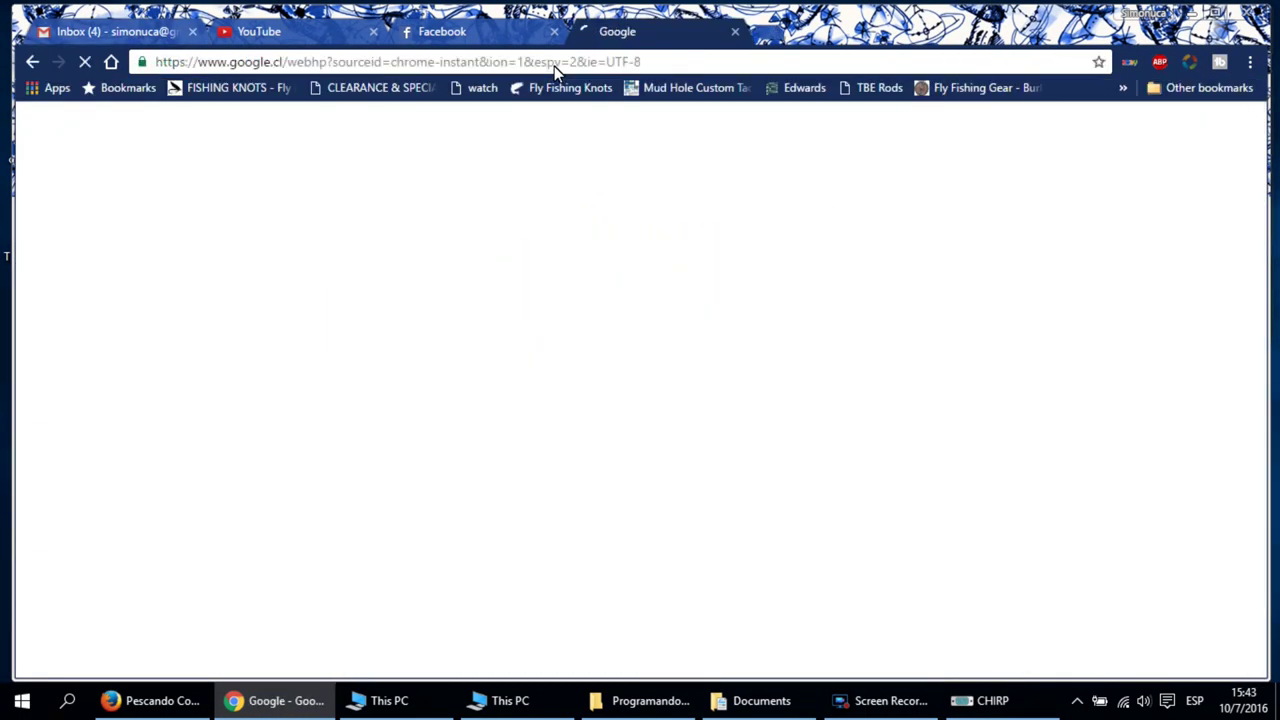
left_click(208, 278)
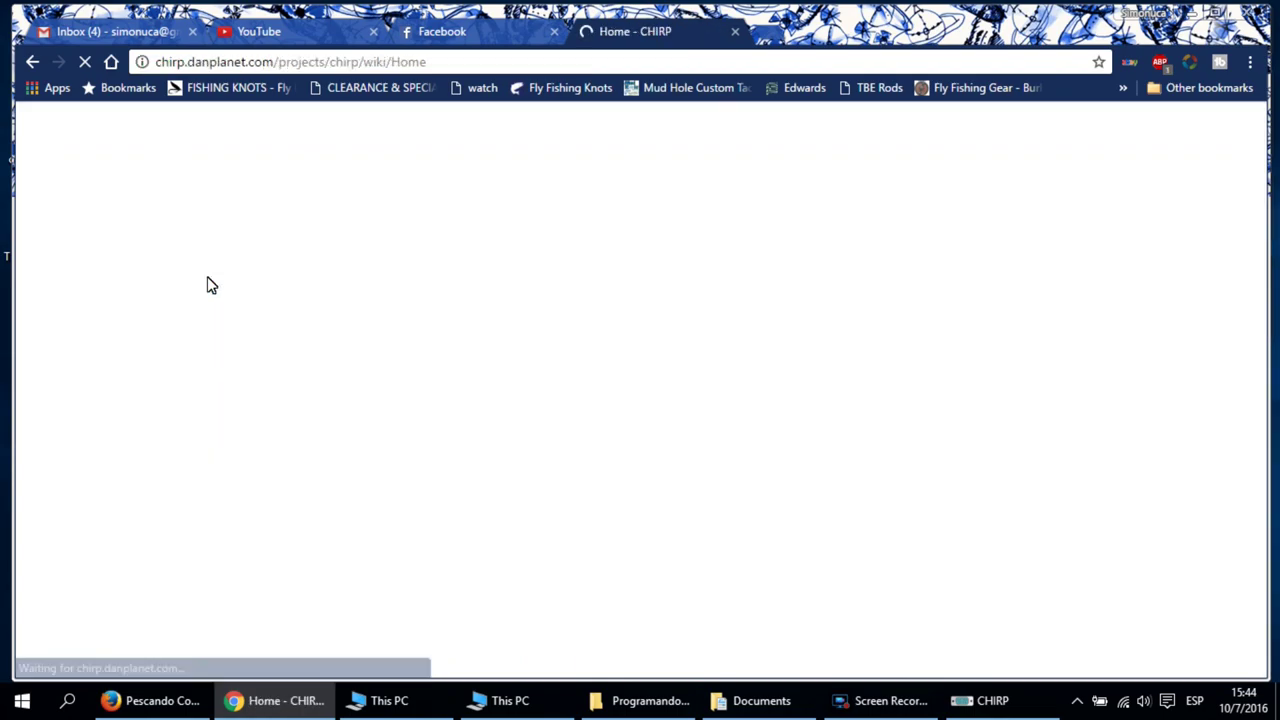
Examine the list of supported radio models and the known variants of the Baofeng UV-5R
scroll(206, 283, "down", 3)
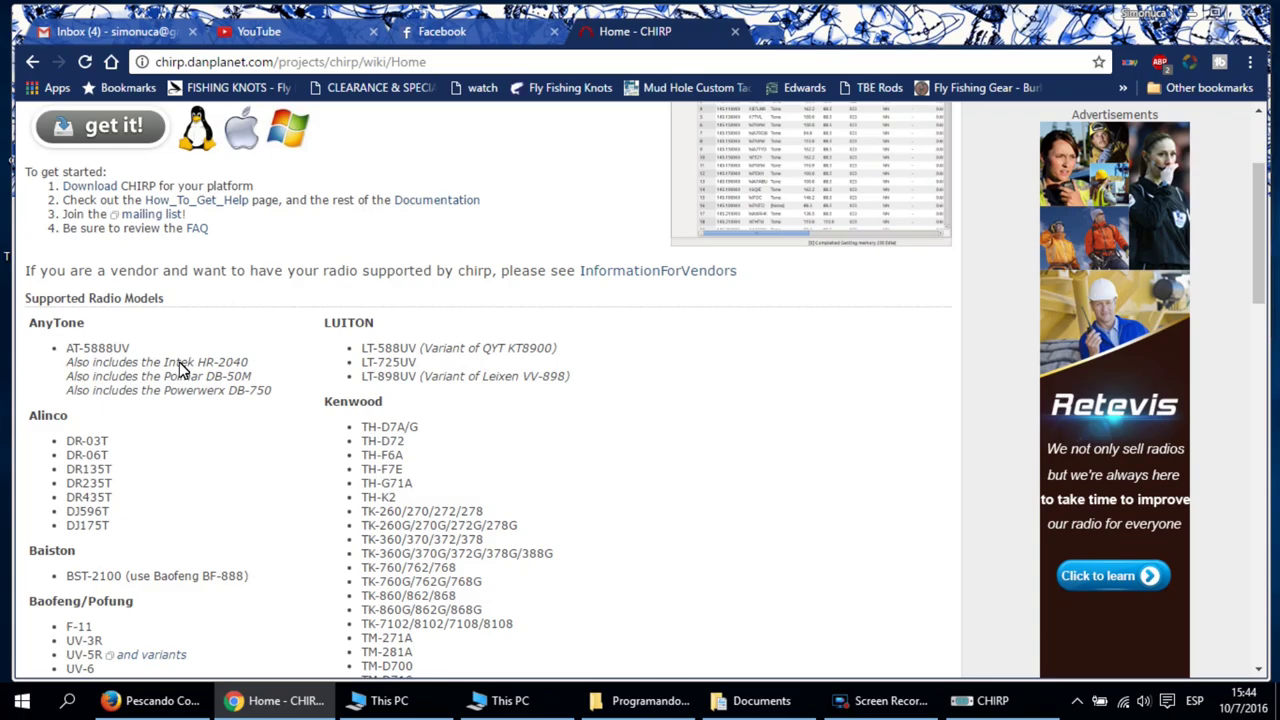
scroll(181, 368, "down", 3)
scroll(185, 368, "down", 3)
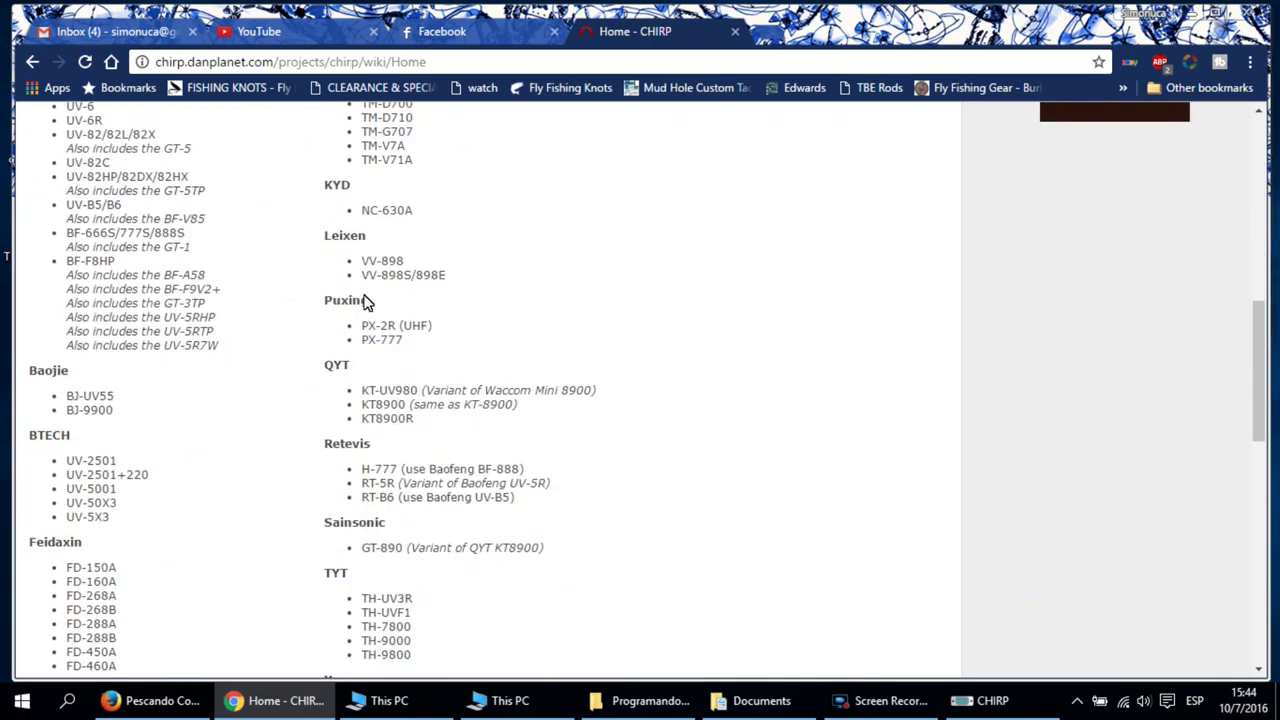
scroll(363, 300, "down", 4)
scroll(363, 300, "down", 2)
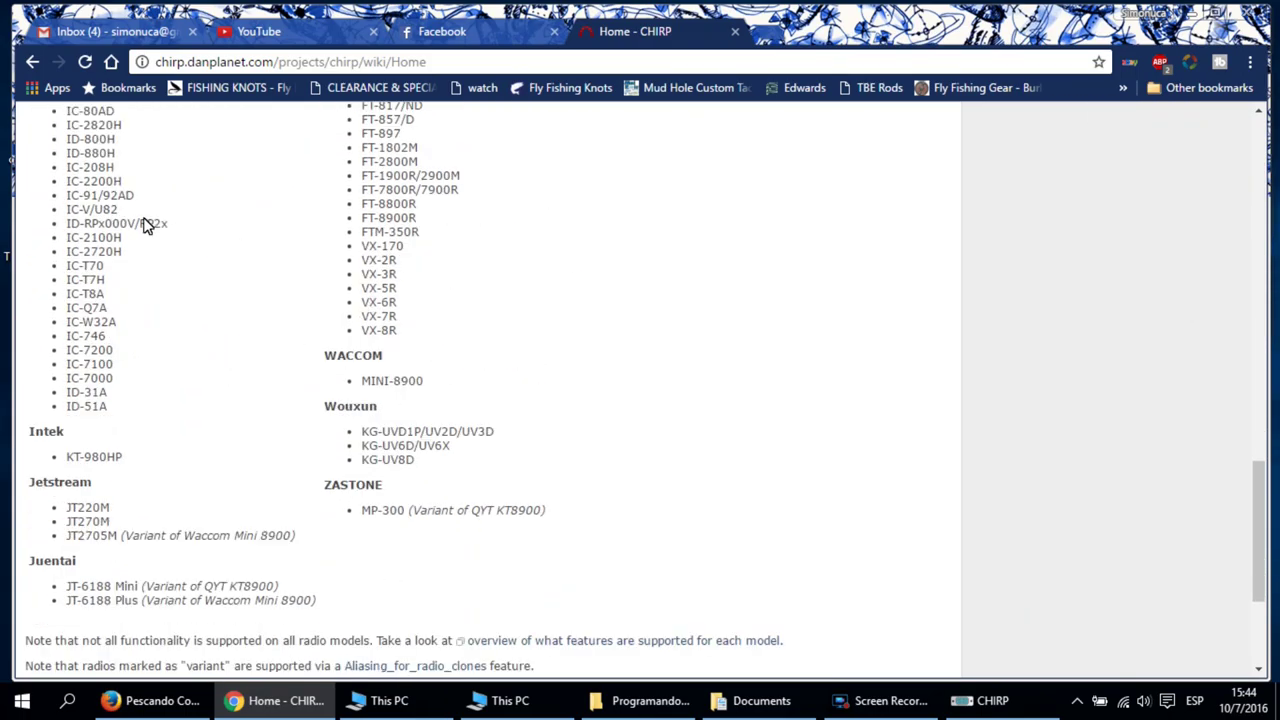
scroll(289, 418, "down", 2)
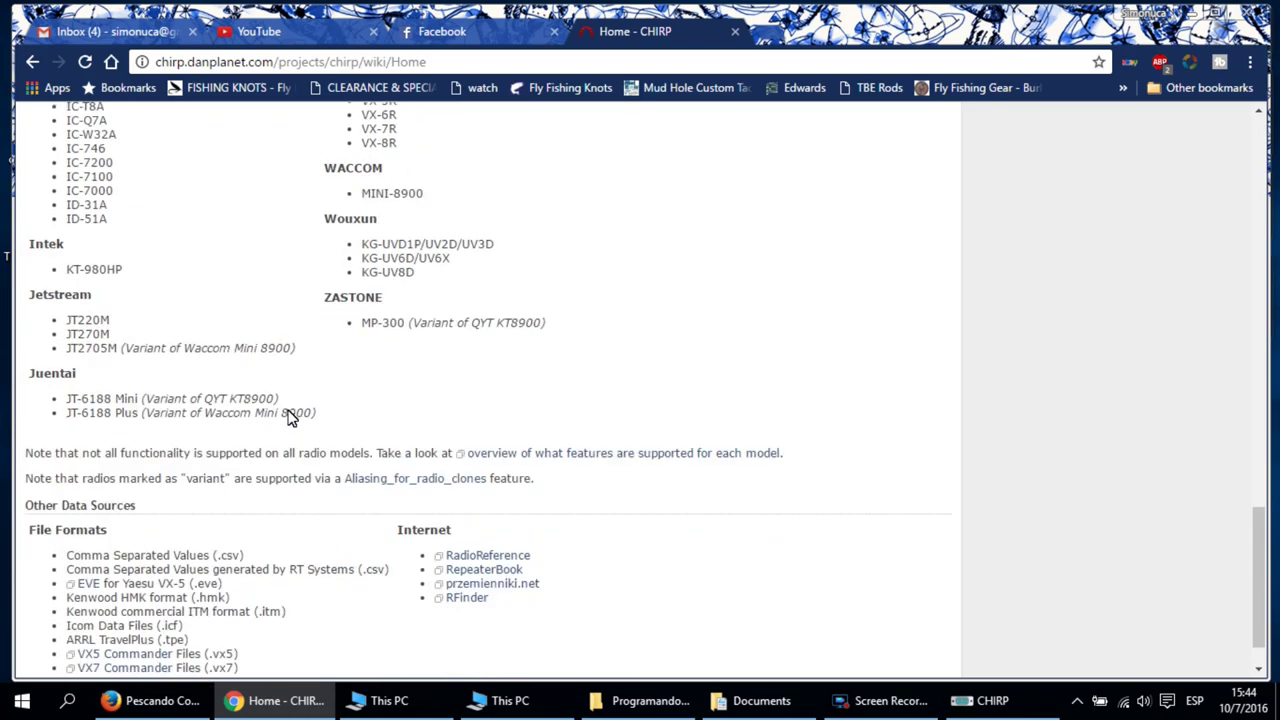
scroll(410, 448, "up", 10)
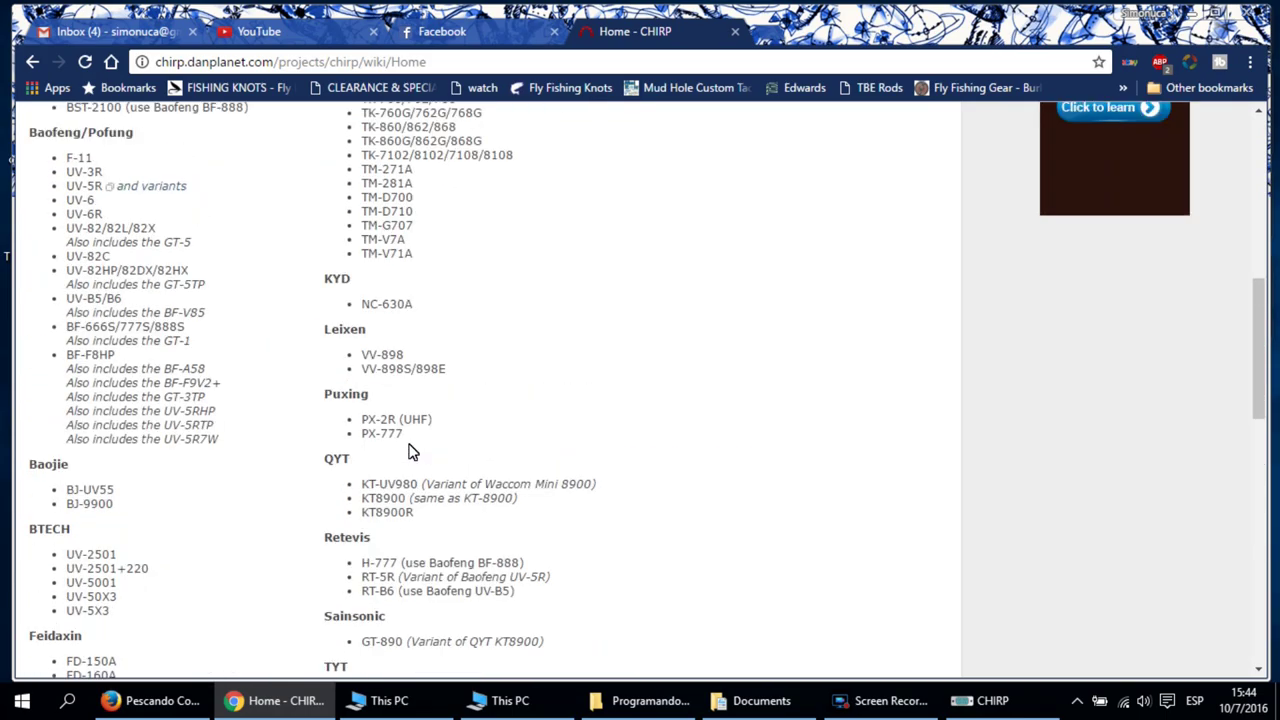
scroll(410, 450, "up", 3)
scroll(410, 450, "down", 2)
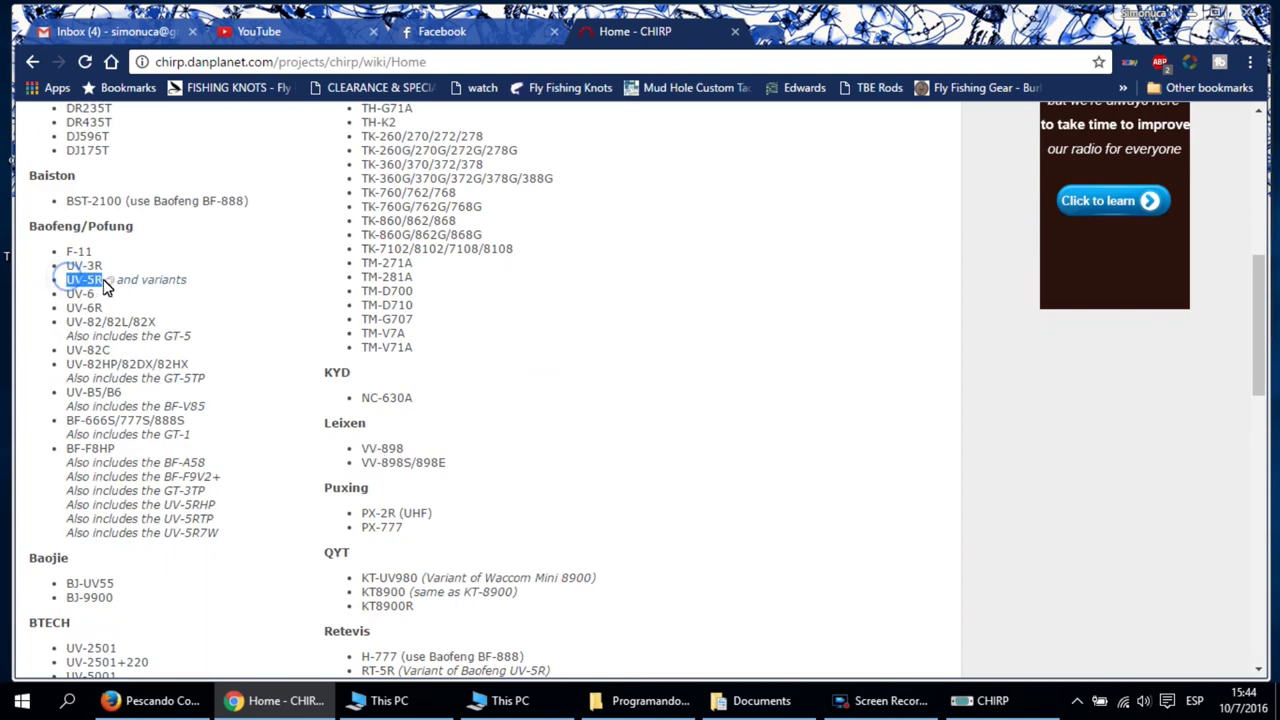
left_click(142, 283)
scroll(282, 362, "down", 5)
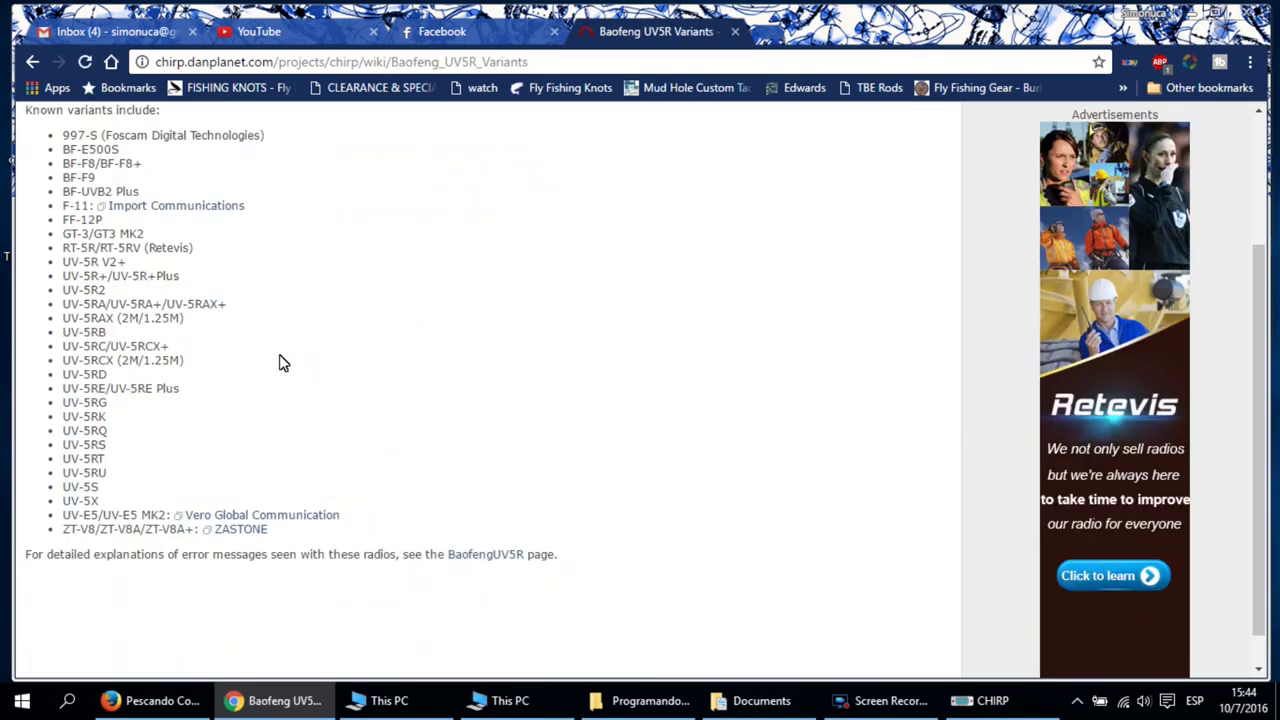
scroll(282, 362, "up", 2)
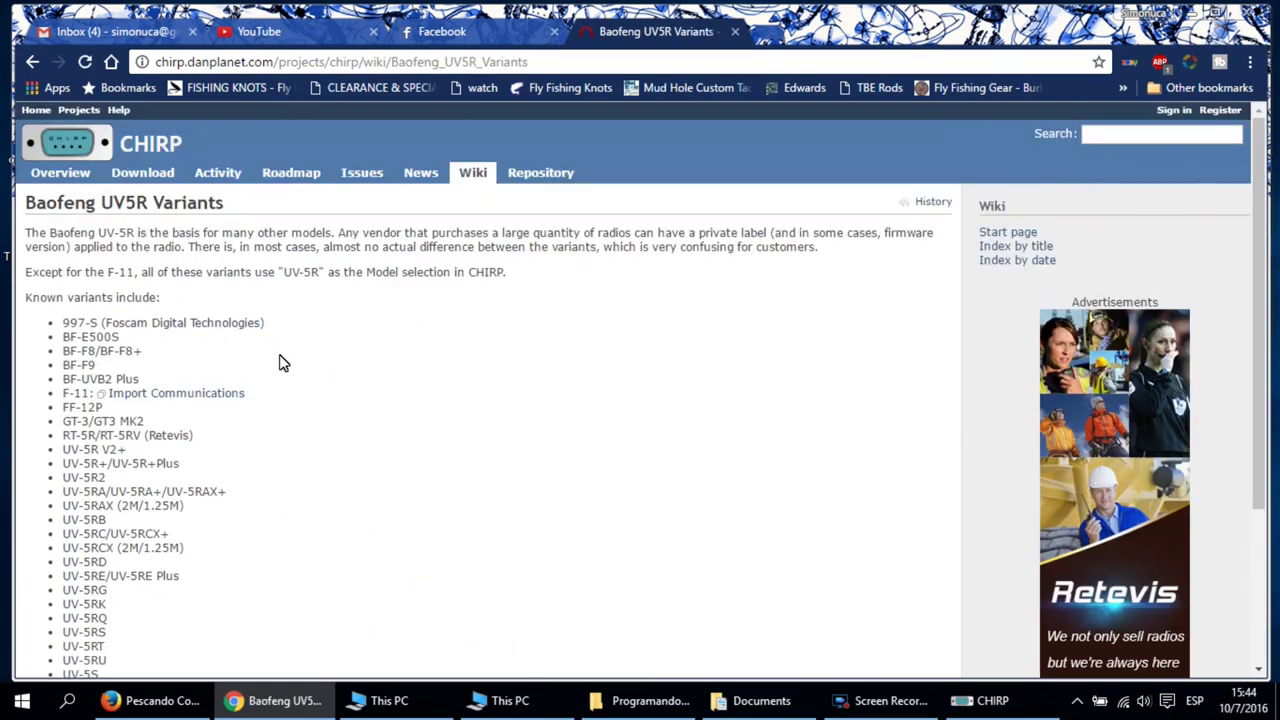
Go to the CHIRP downloads and open the file listing for the latest Windows version
left_click(142, 172)
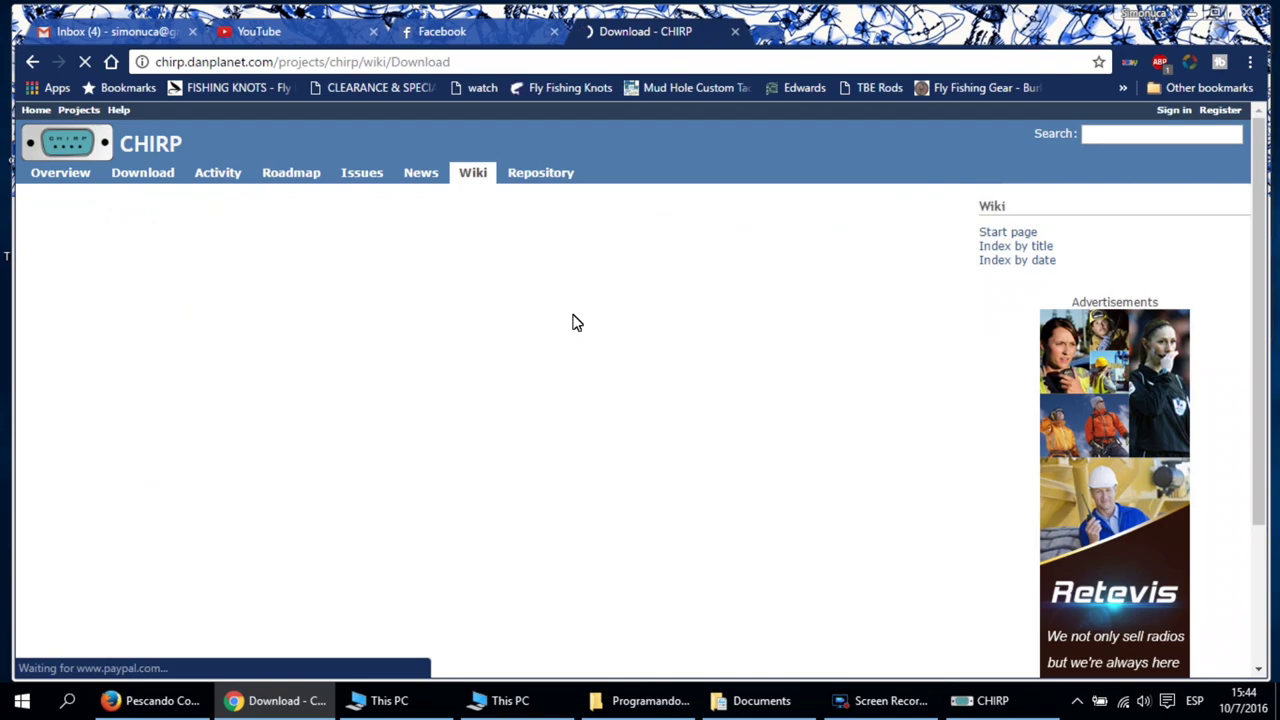
scroll(245, 275, "down", 3)
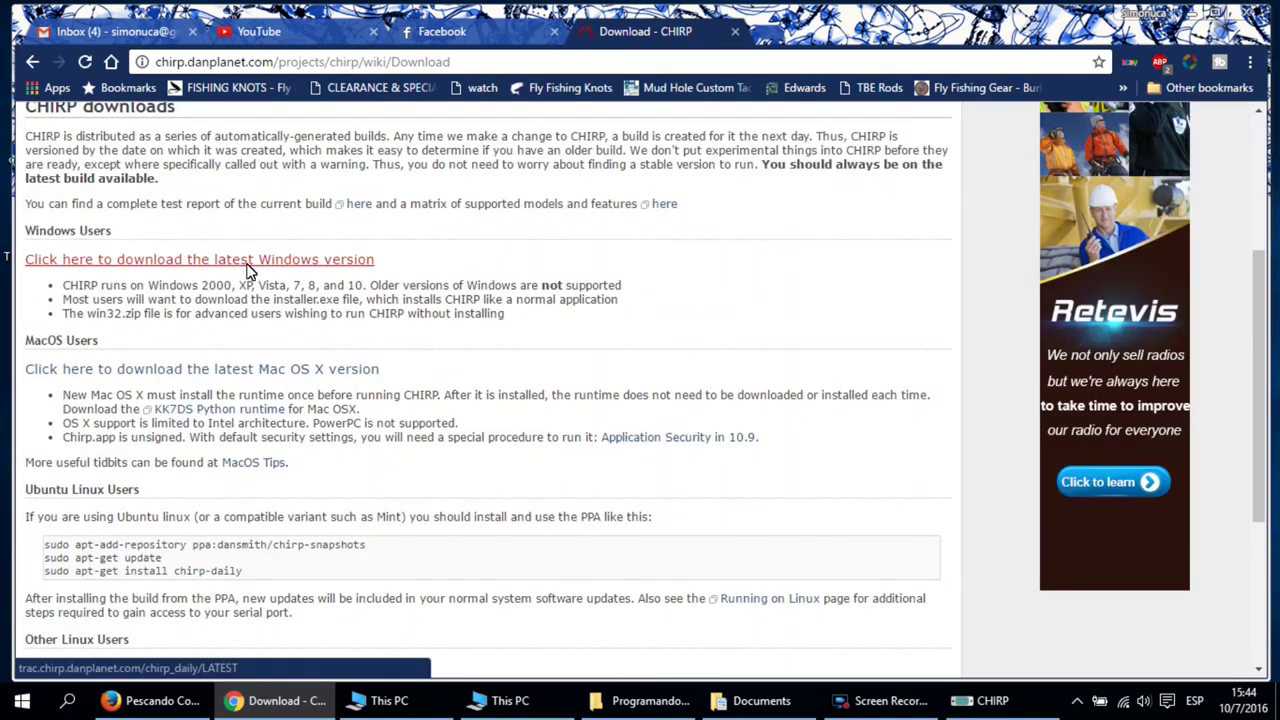
left_click(248, 262)
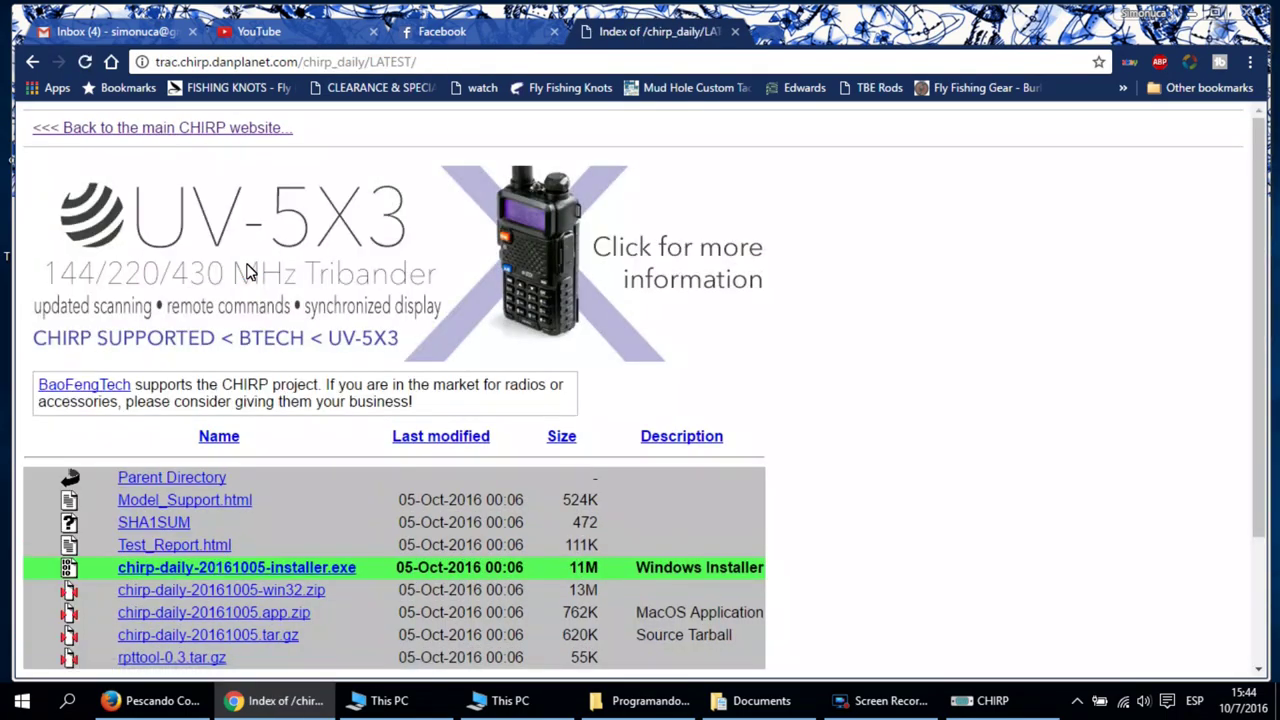
Download chirp-daily-20161005-installer.exe and save it in the Downloads folder
scroll(299, 472, "down", 1)
left_click(299, 472)
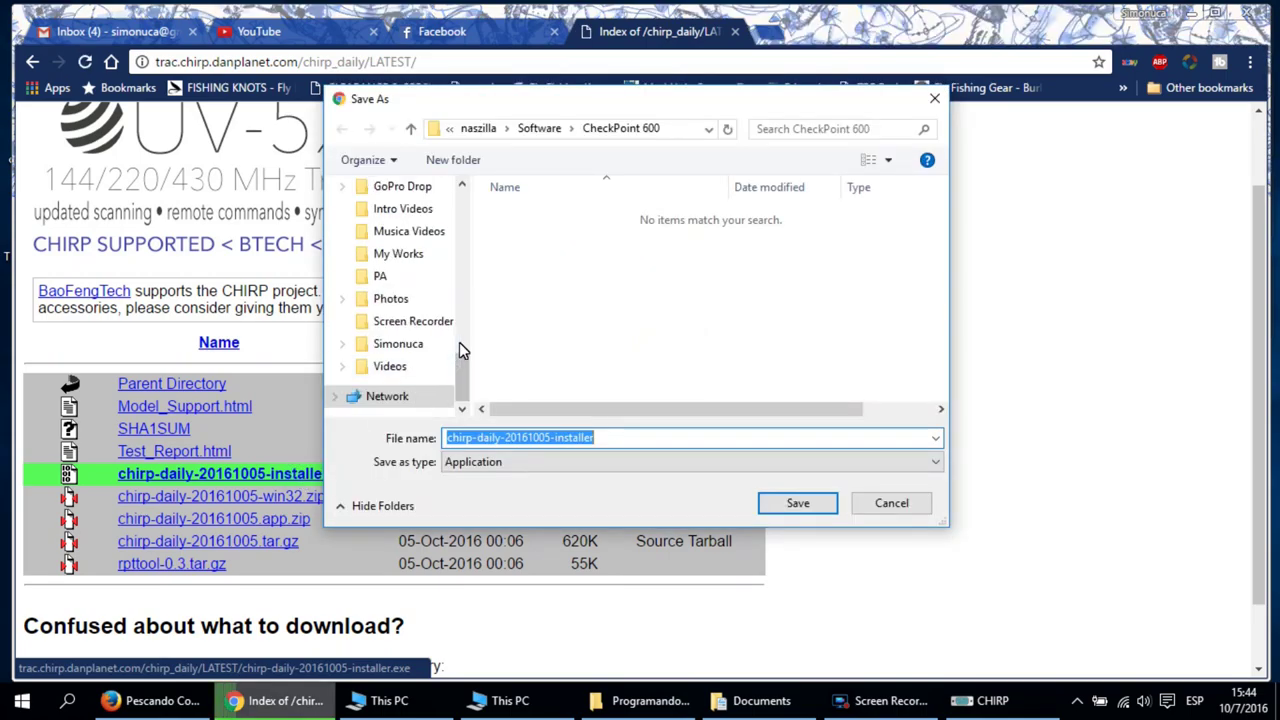
left_click_drag(457, 349, 457, 190)
left_click(386, 238)
left_click(812, 502)
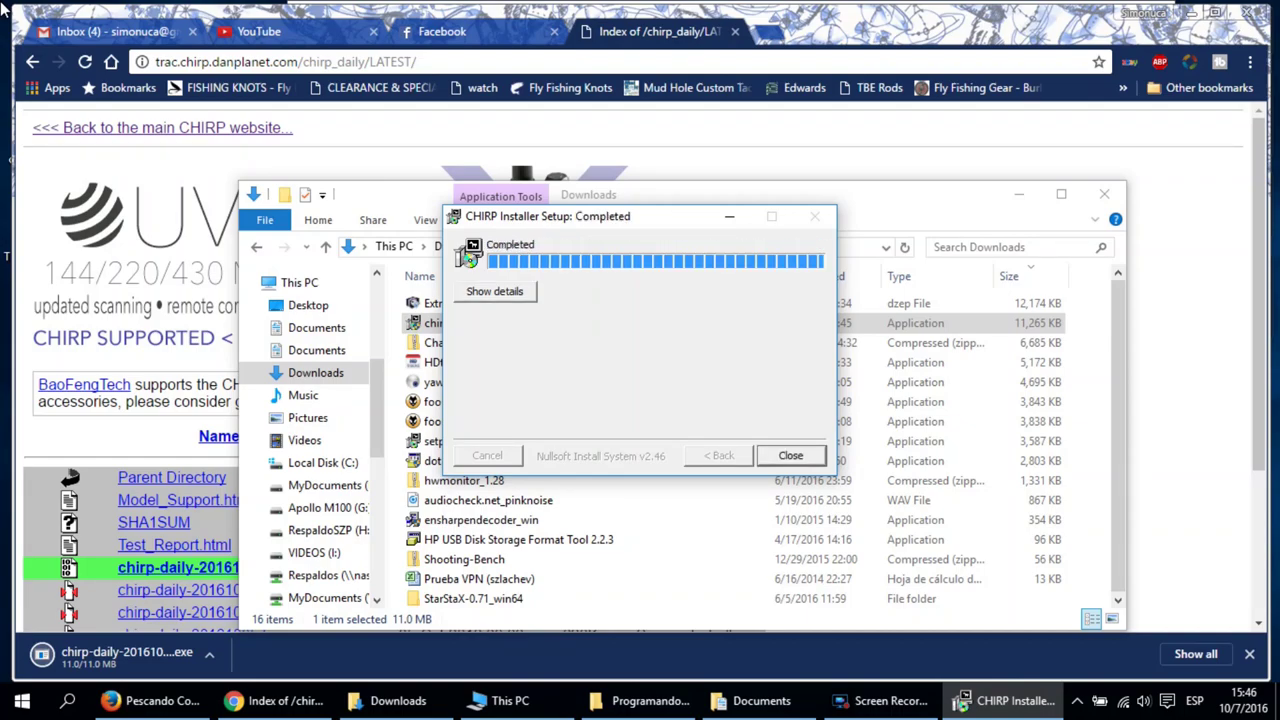
Close the completed CHIRP installer and launch CHIRP
left_click(790, 455)
left_click(22, 700)
left_click(65, 376)
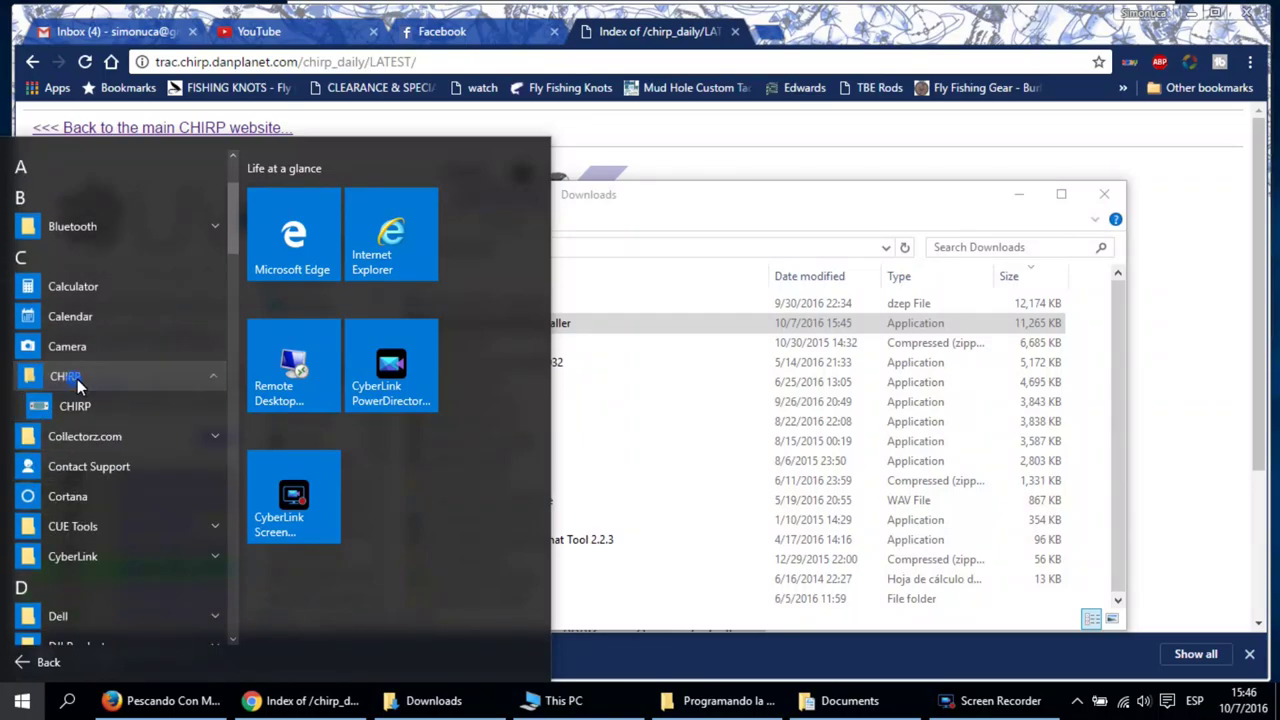
left_click(89, 407)
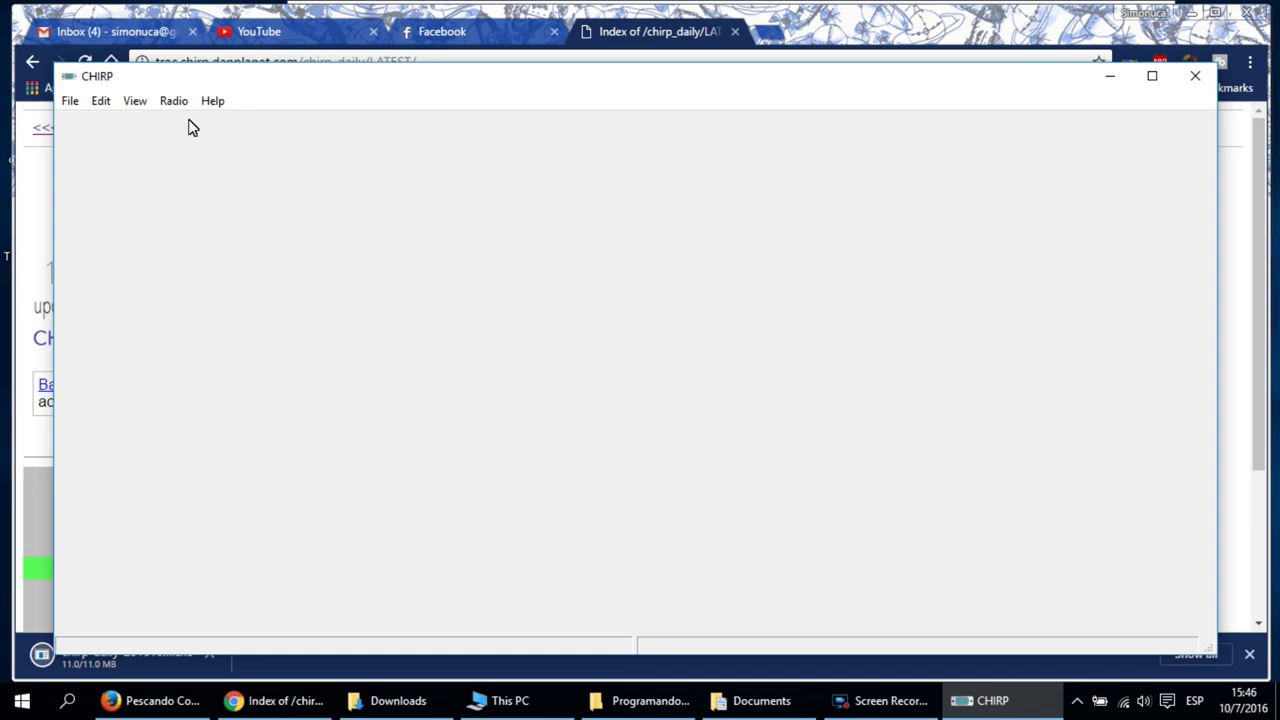
Start a download from the radio using port COM4, vendor Baofeng and model UV-5R, and accept the radio instructions
left_click(173, 101)
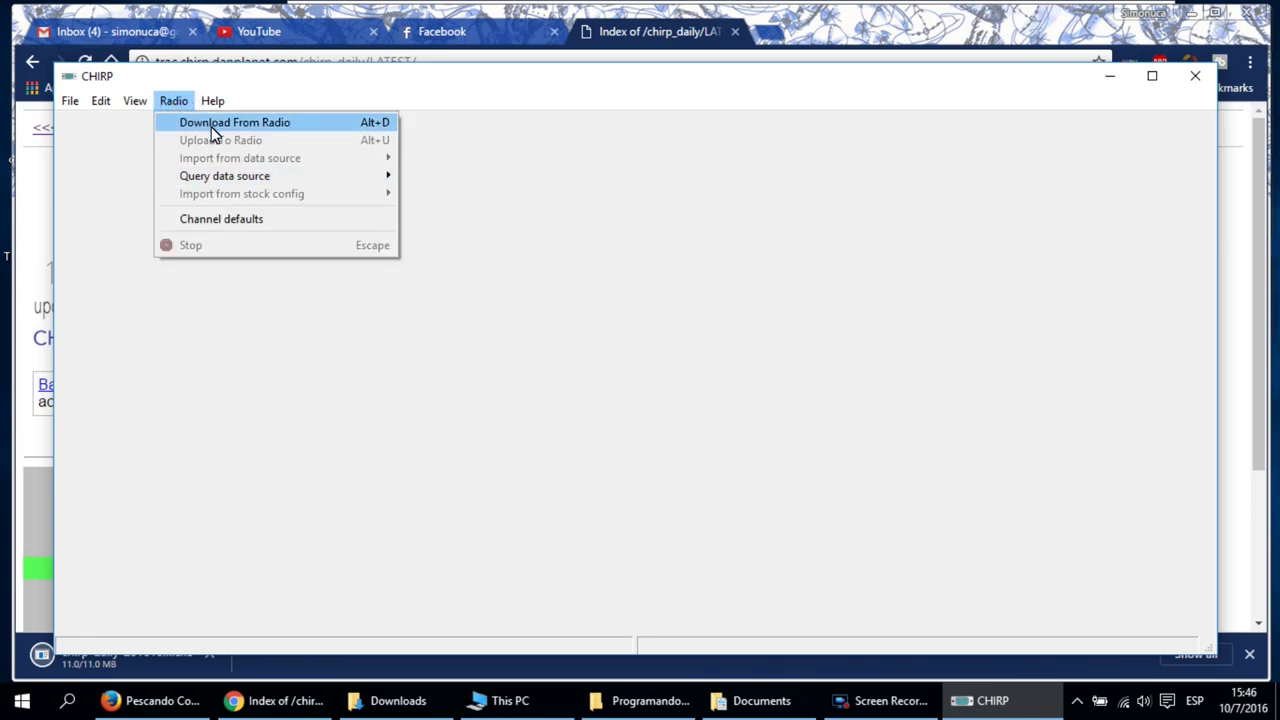
left_click(213, 124)
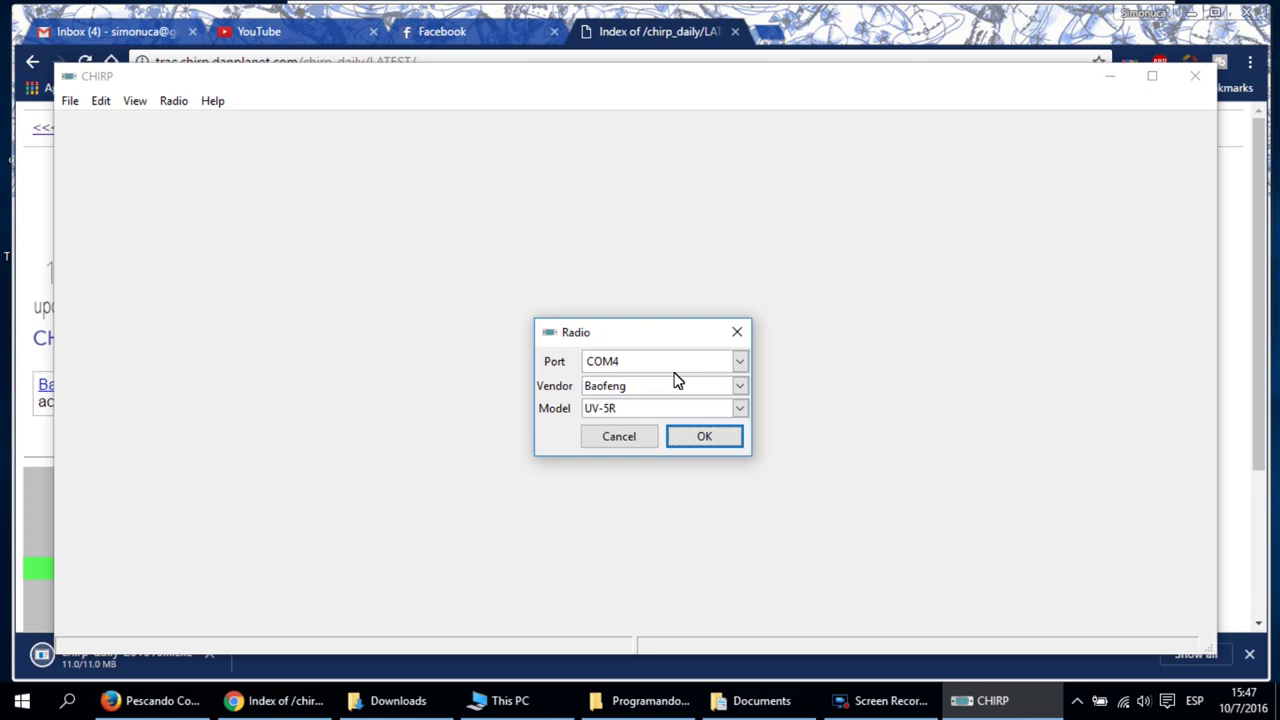
left_click(742, 391)
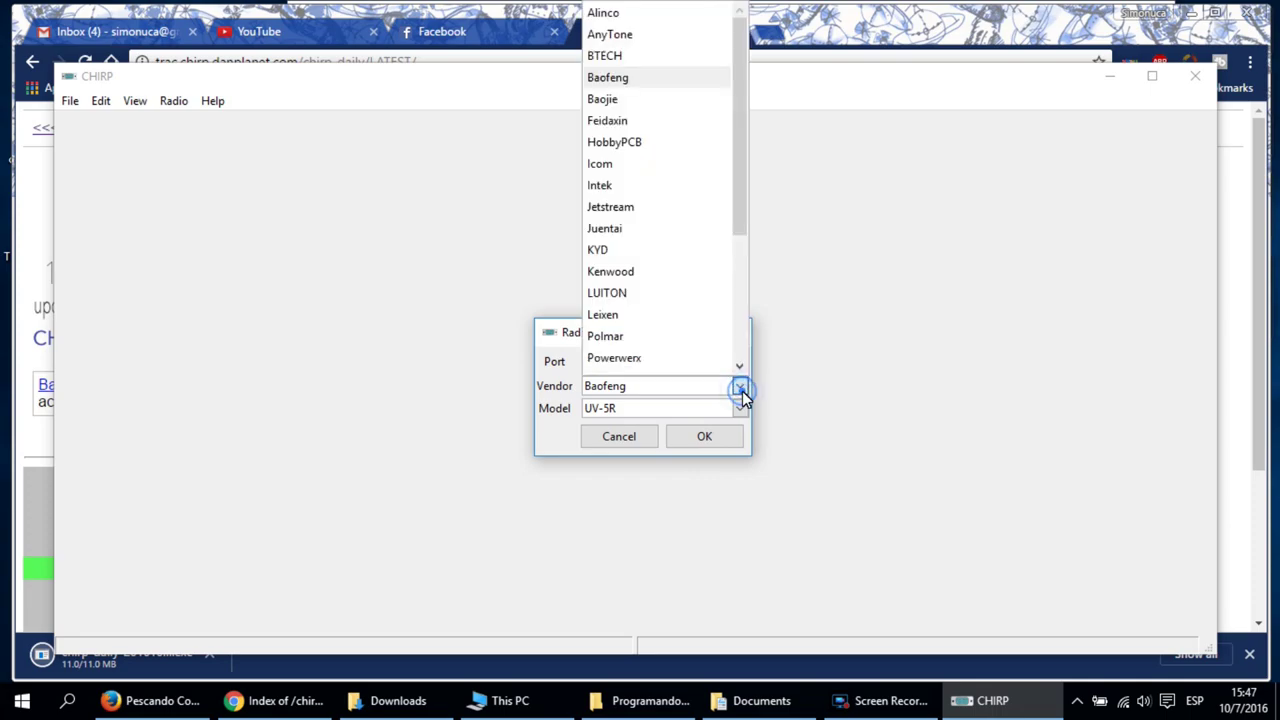
left_click(742, 391)
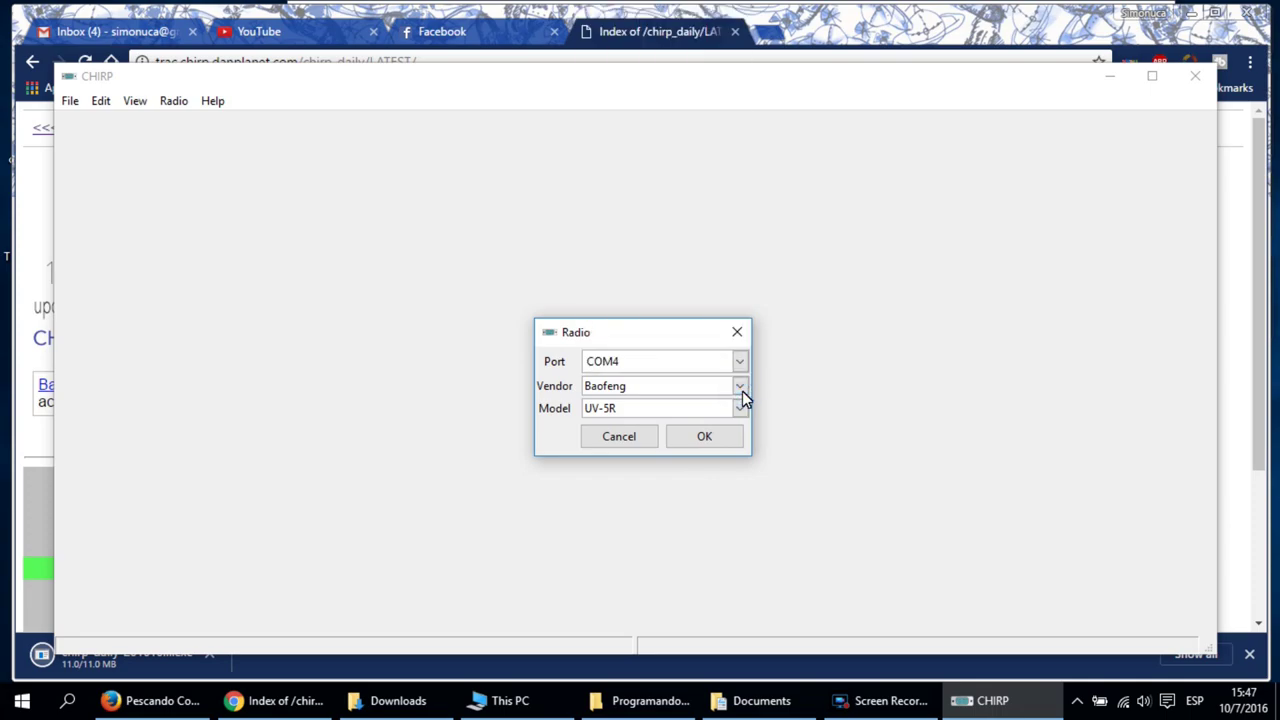
left_click(740, 410)
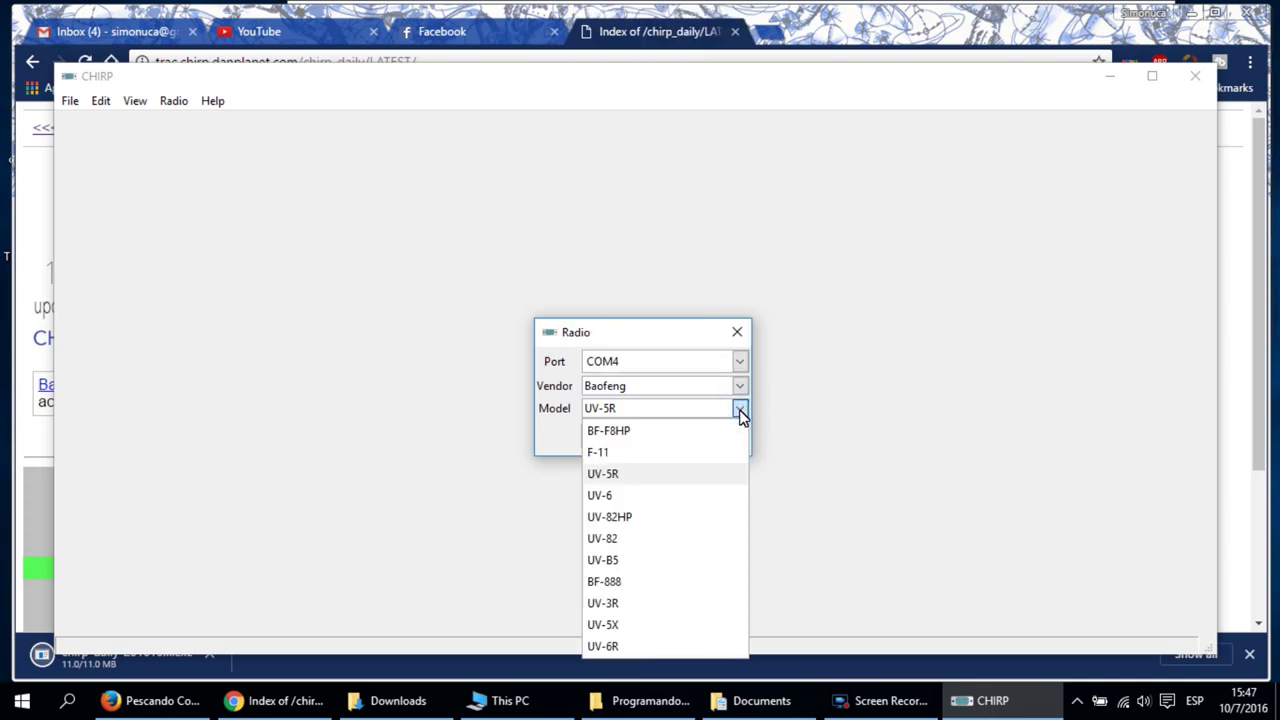
left_click(740, 412)
left_click(701, 437)
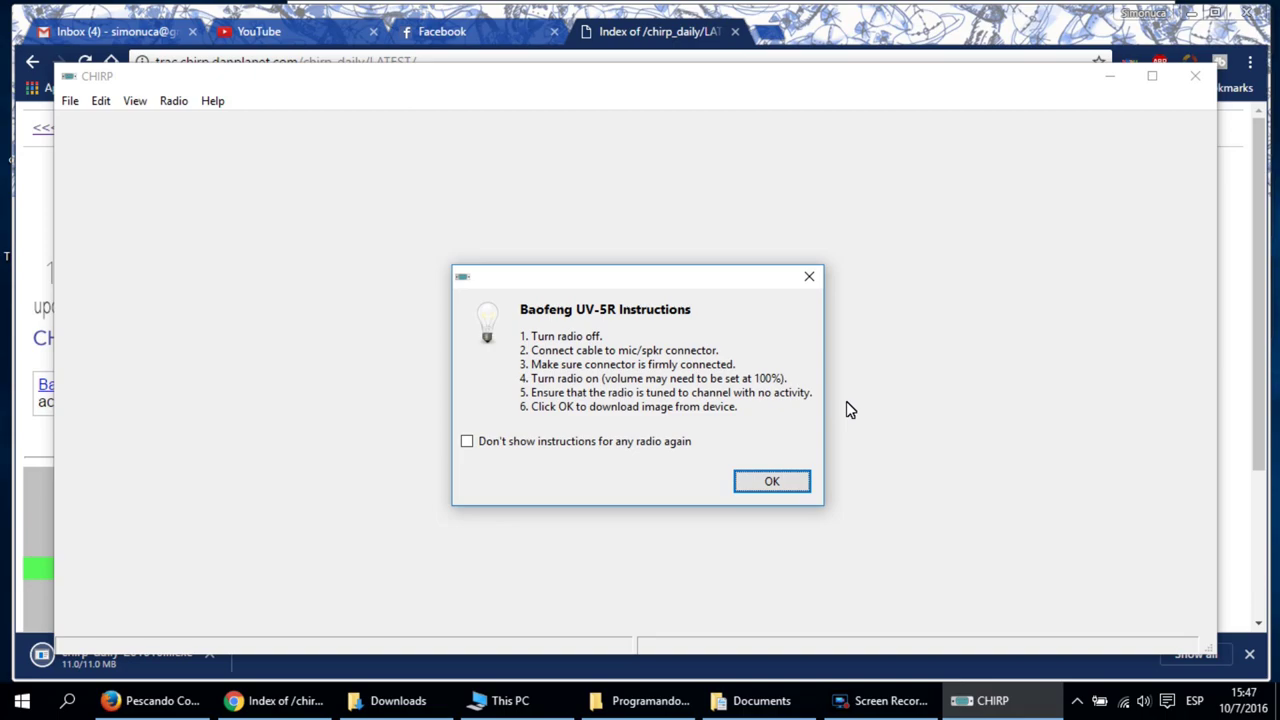
left_click(771, 480)
left_click(252, 154)
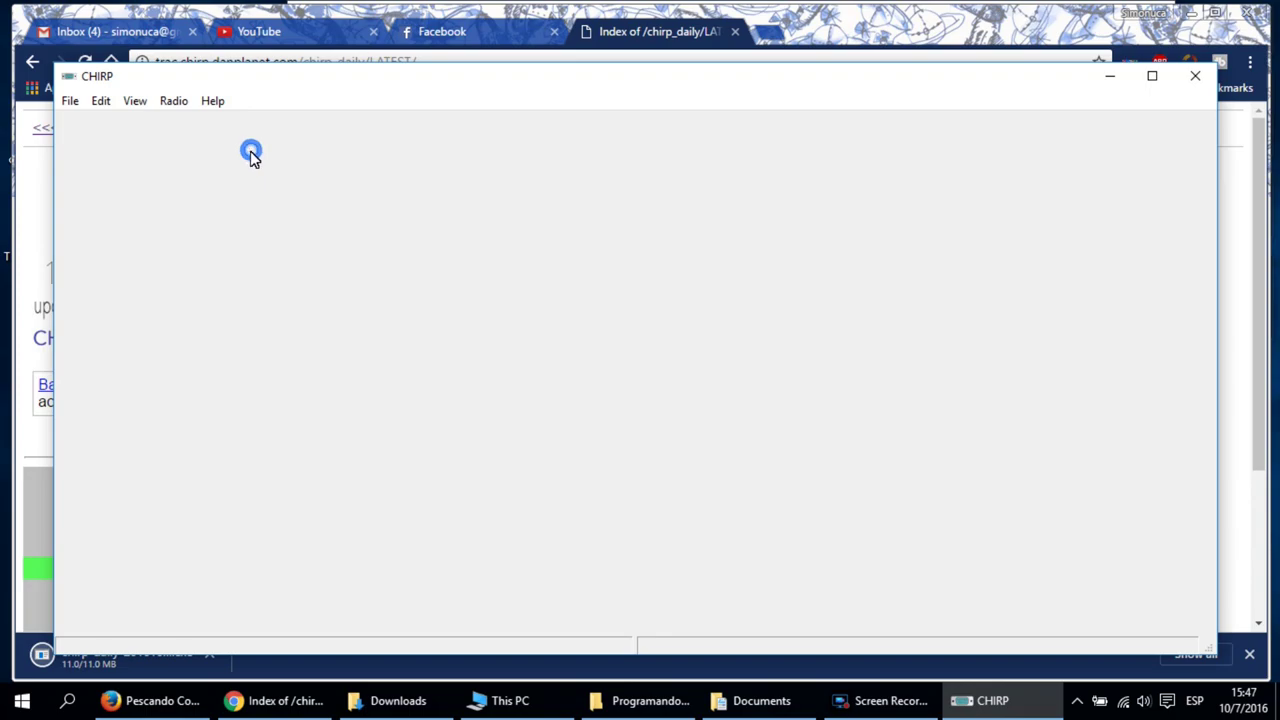
Open Device Manager and bring up the available actions for the Prolific USB-to-Serial Comm Port (COM4)
left_click(22, 700)
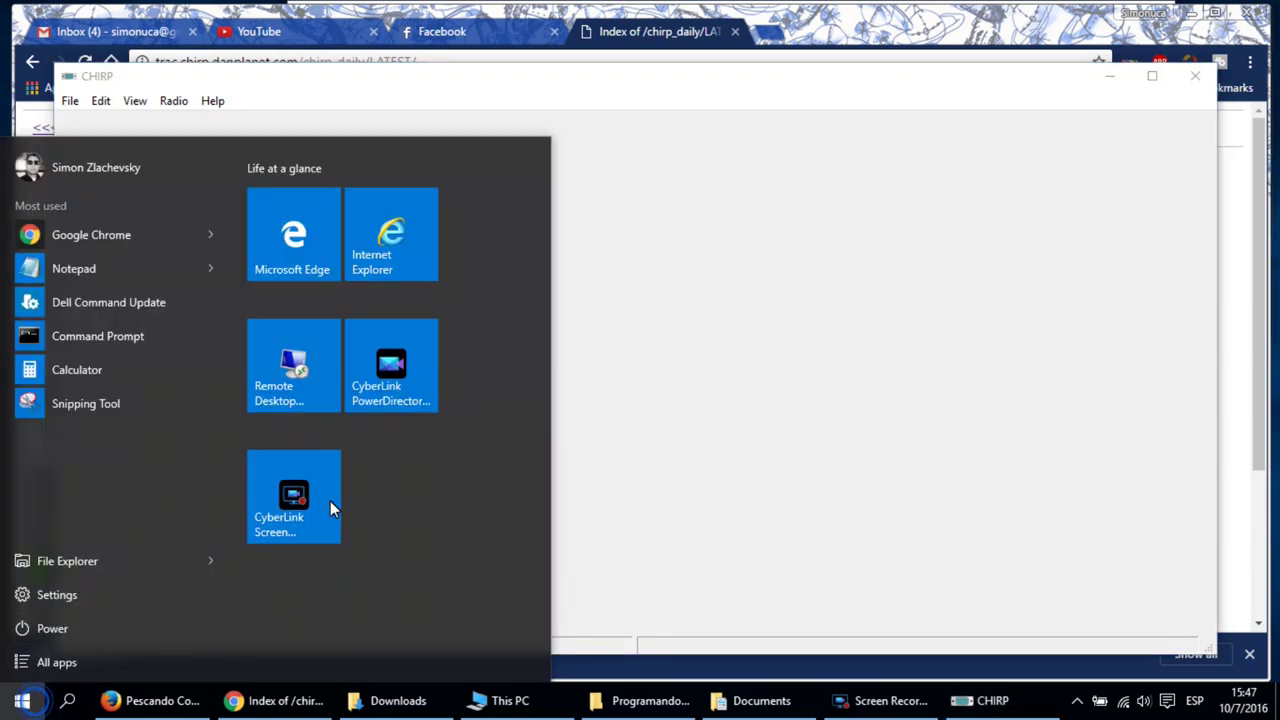
left_click(109, 560)
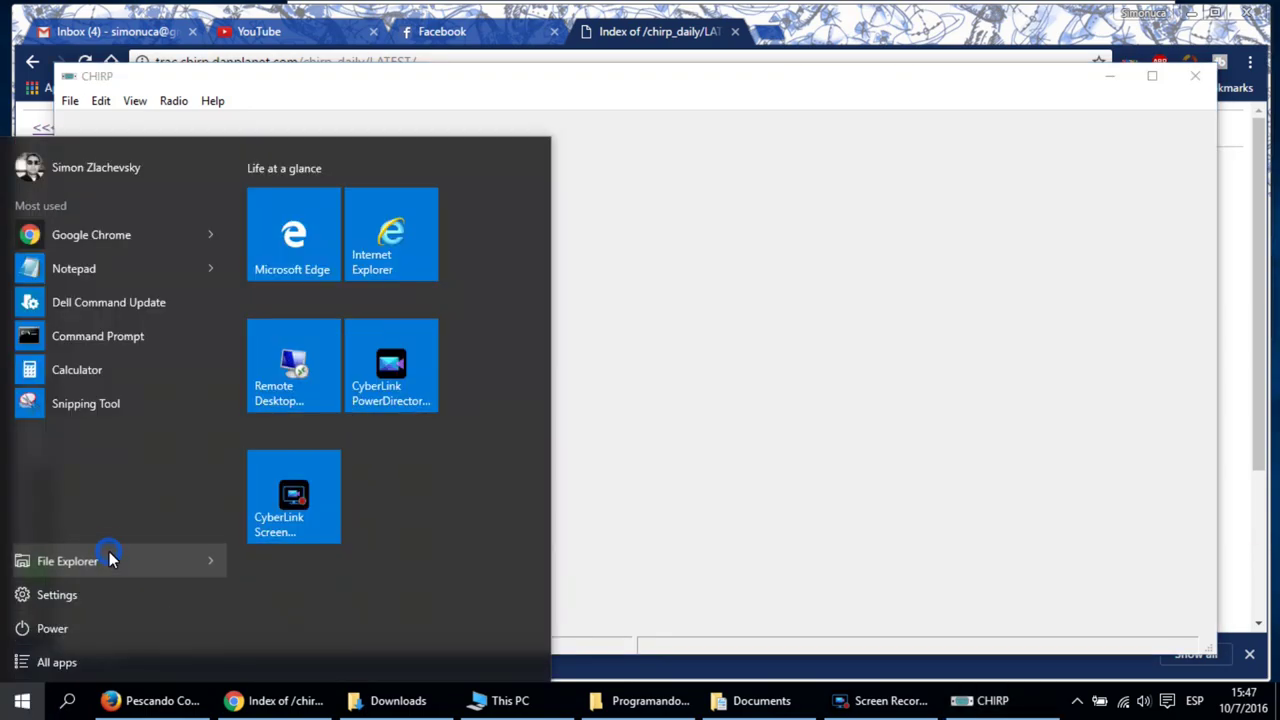
right_click(105, 563)
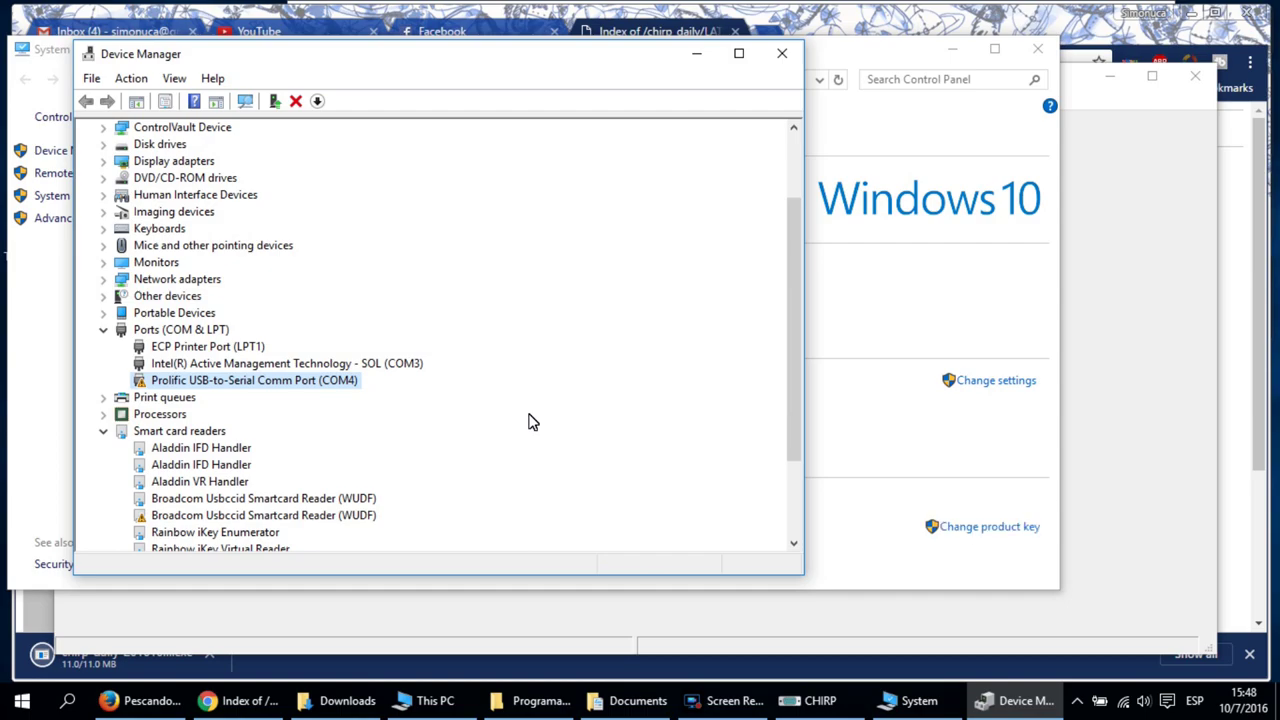
key("shift+F10")
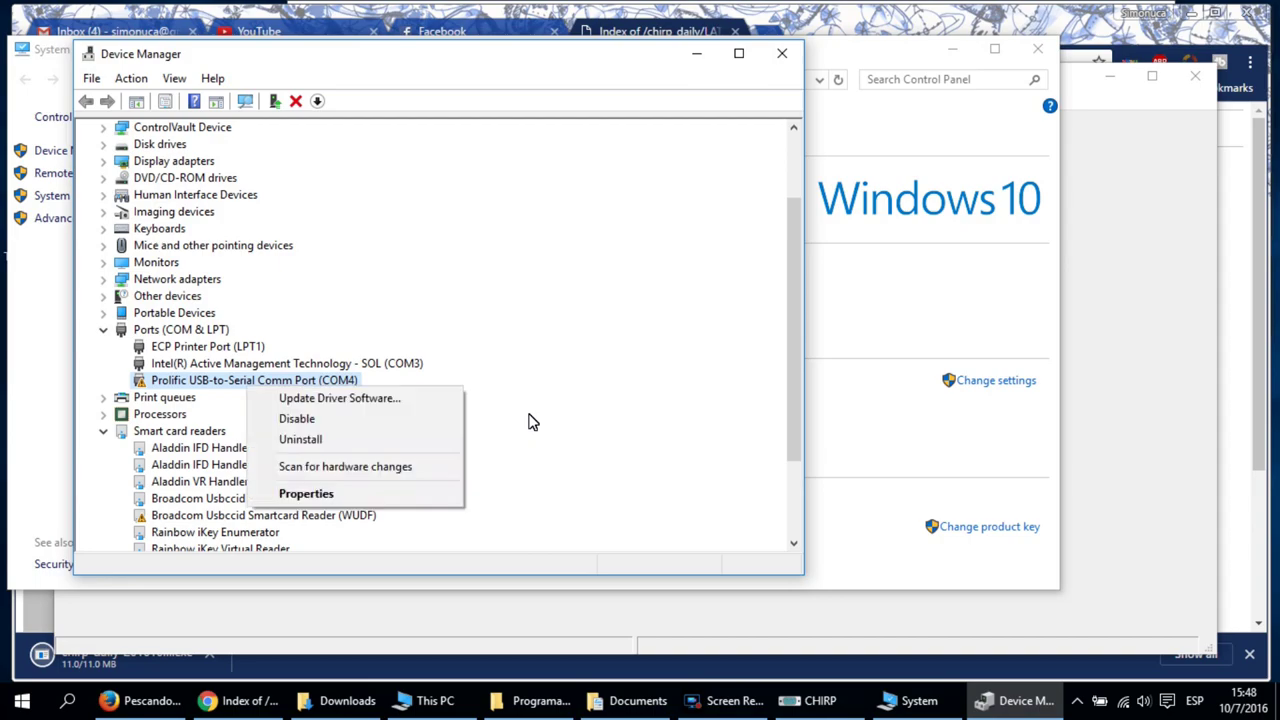
Switch to File Explorer, browse to Software > Baofeng on the naszilla network share and select PL2303_64bit_Installer (parche)
key("alt+Tab")
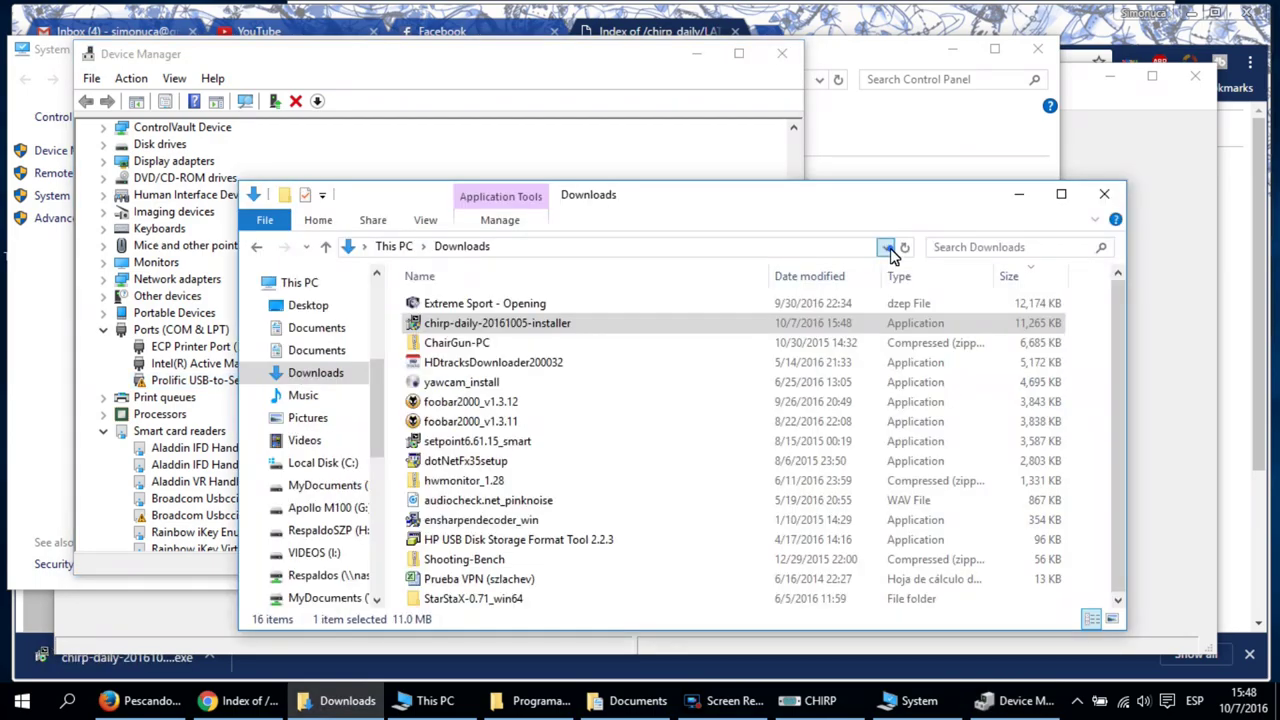
left_click(886, 247)
left_click(800, 277)
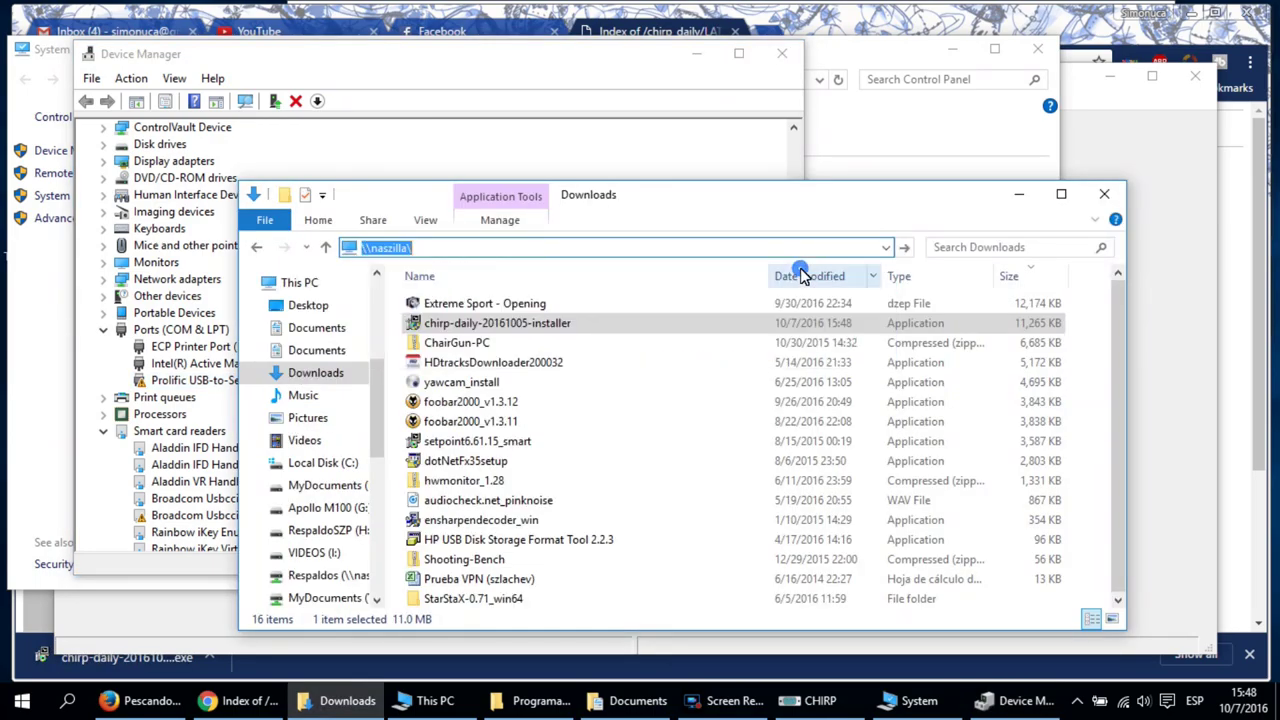
double_click(520, 345)
left_click(535, 447)
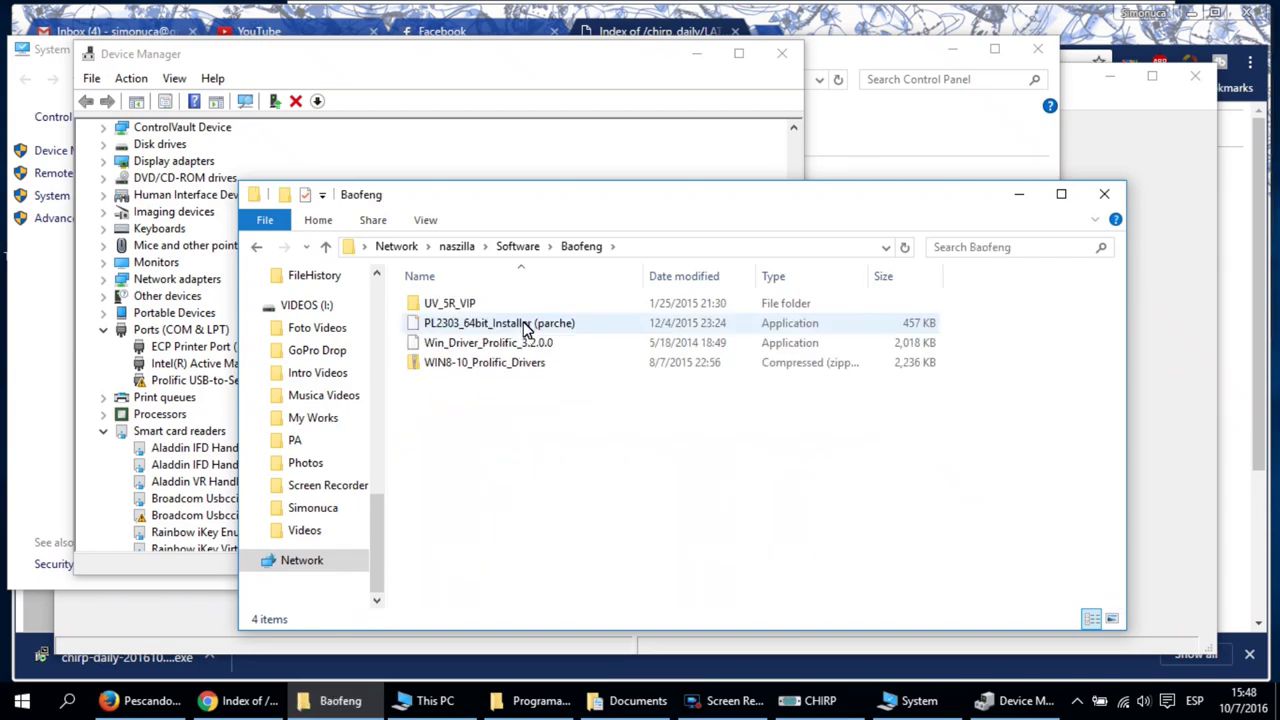
left_click(514, 323)
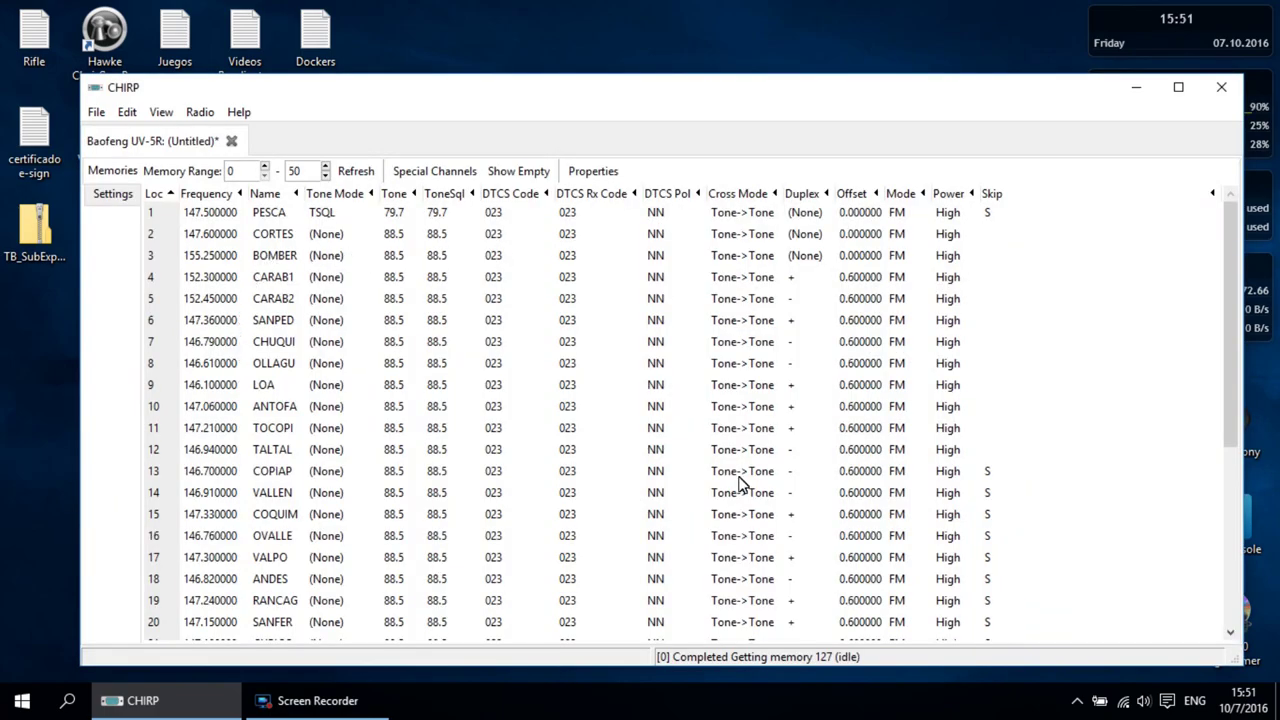
Look through the downloaded channel list and view the saved radio images in the UV5R folder without opening any
scroll(740, 484, "down", 4)
scroll(742, 482, "down", 2)
scroll(742, 478, "up", 5)
left_click(96, 114)
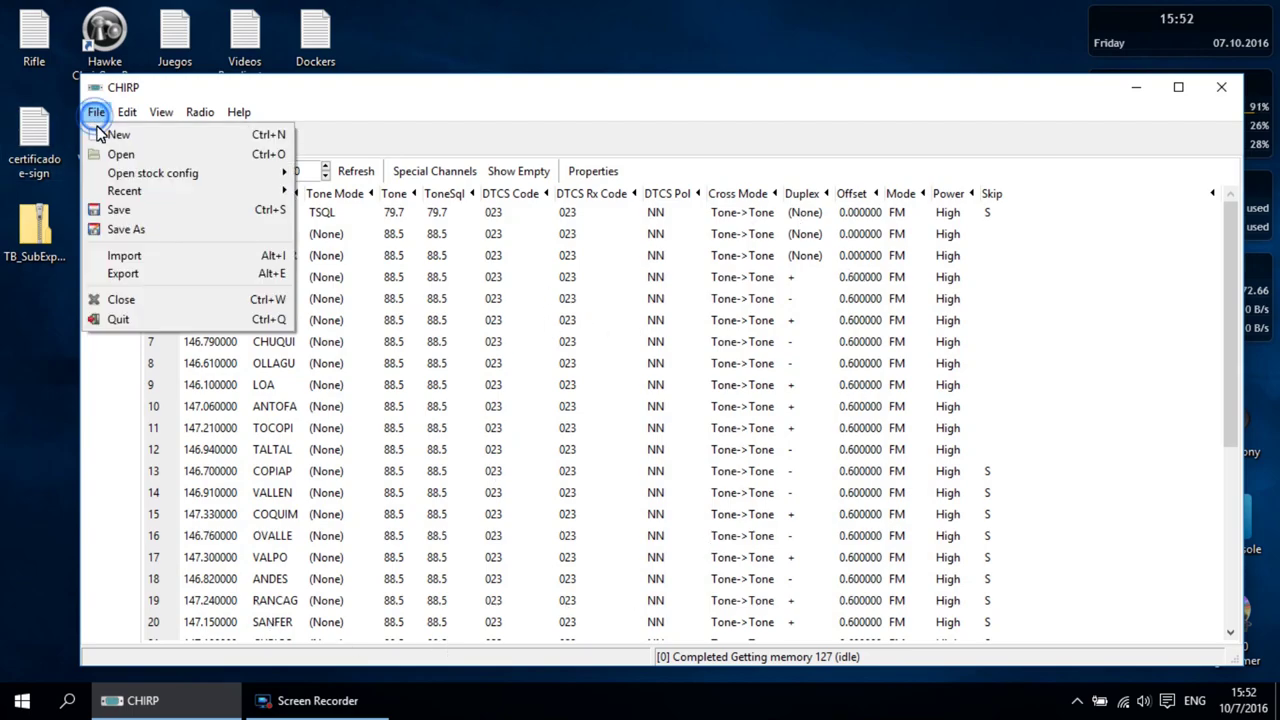
left_click(177, 153)
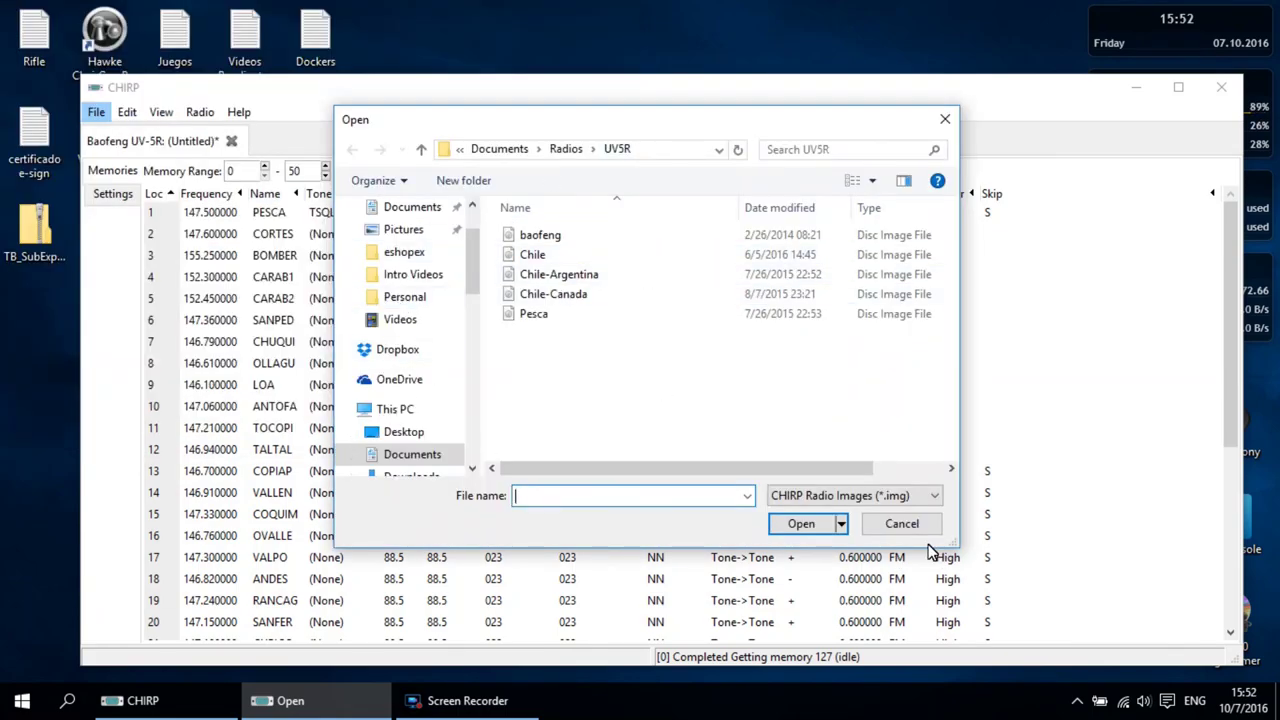
left_click(900, 523)
View the stock configurations that can be imported into the radio's memories
left_click(203, 114)
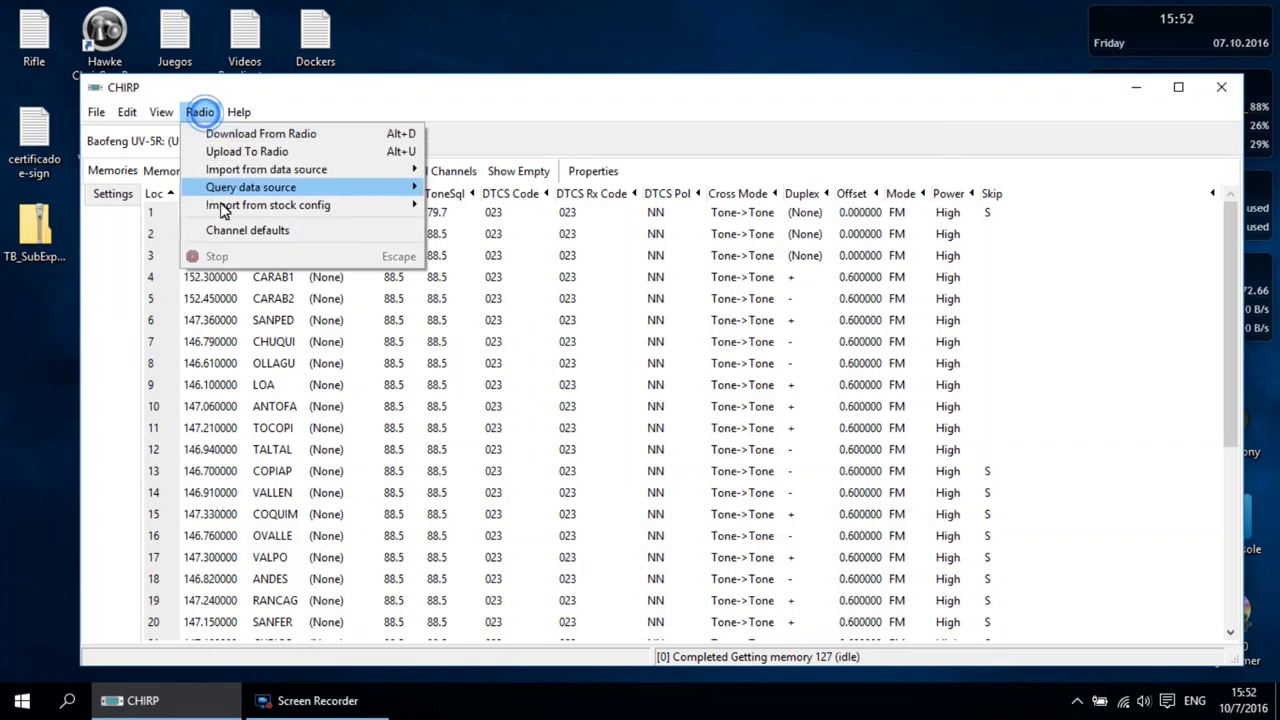
mouse_move(290, 205)
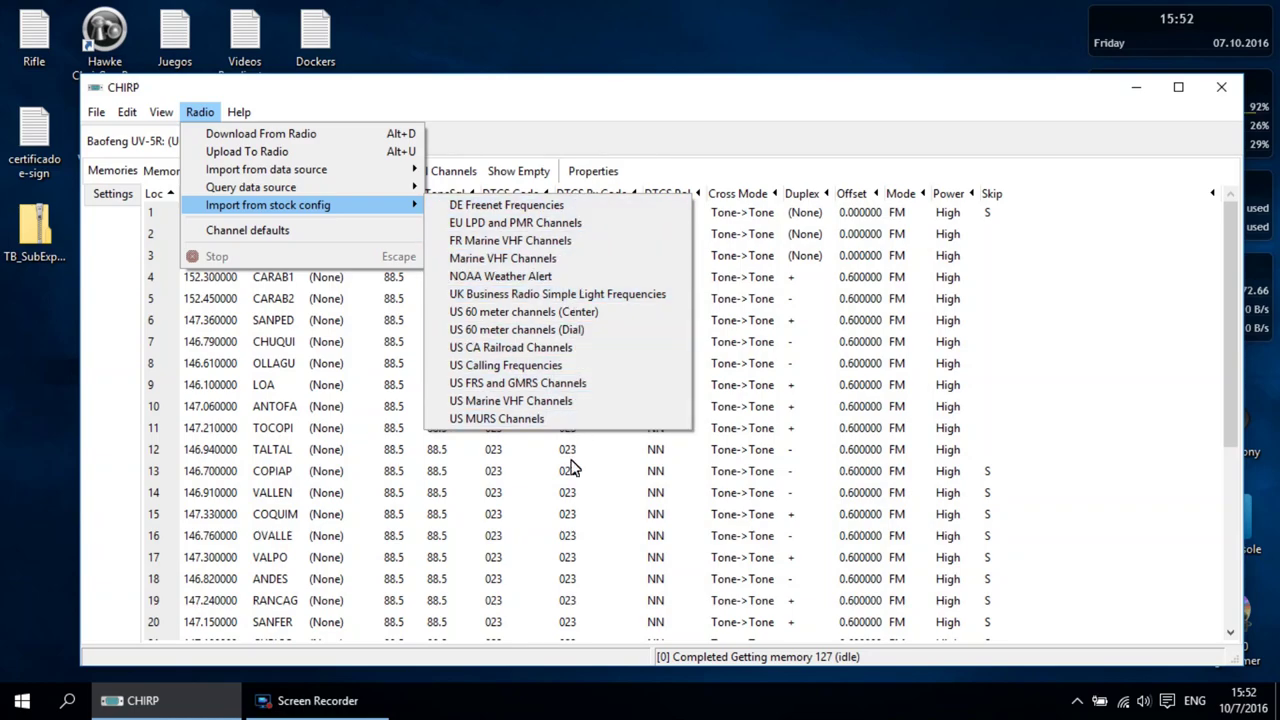
left_click(768, 95)
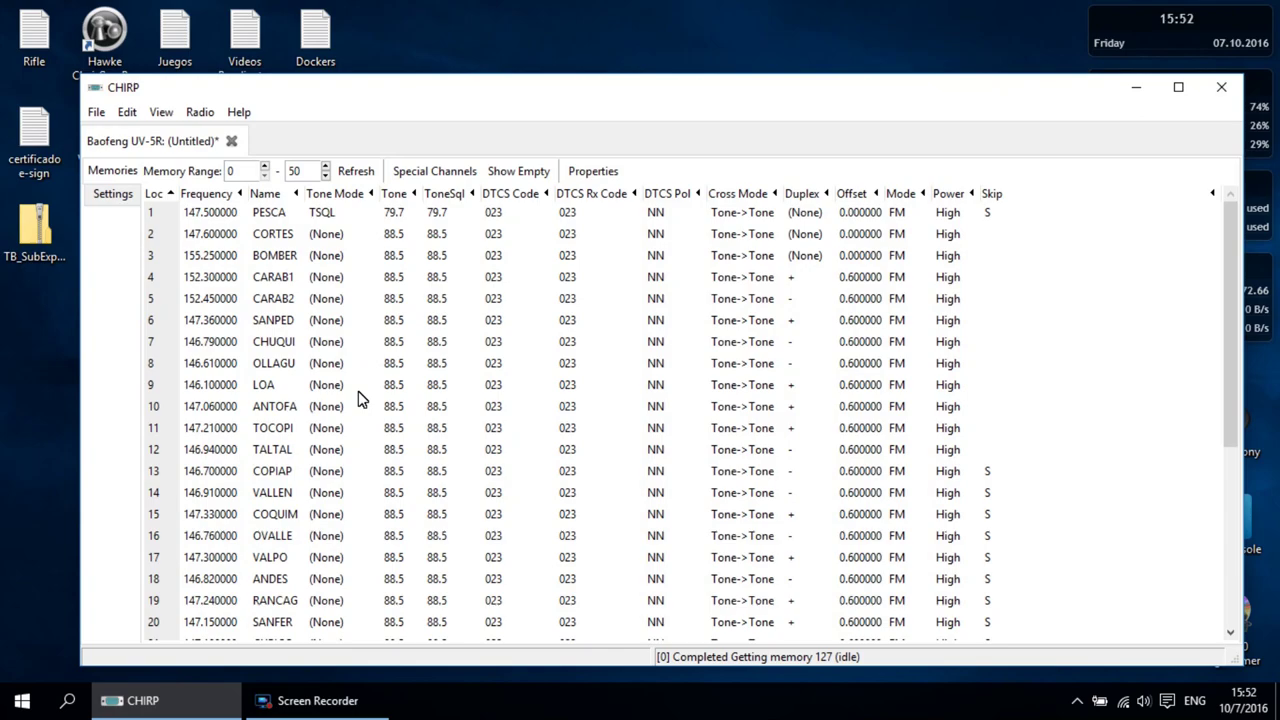
Examine the channel list from first to last memory, including the Power and Skip columns
scroll(325, 300, "down", 2)
scroll(323, 300, "down", 4)
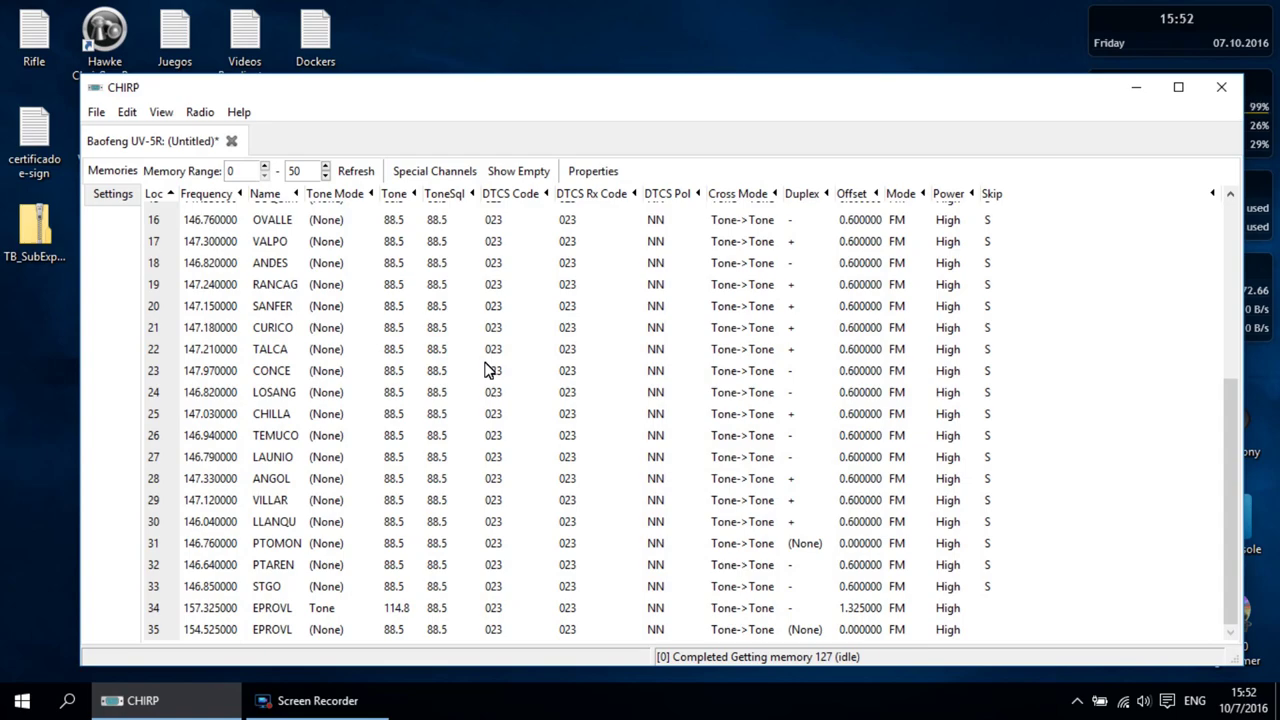
scroll(490, 368, "up", 6)
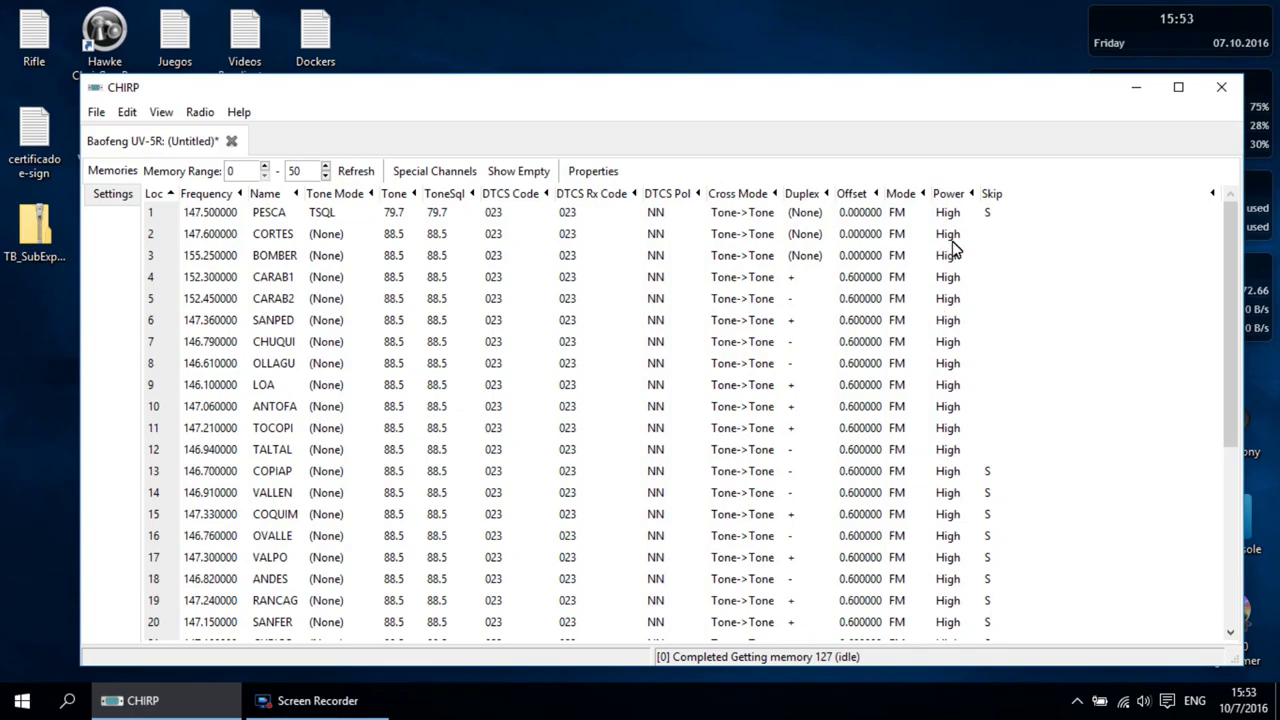
scroll(995, 511, "down", 2)
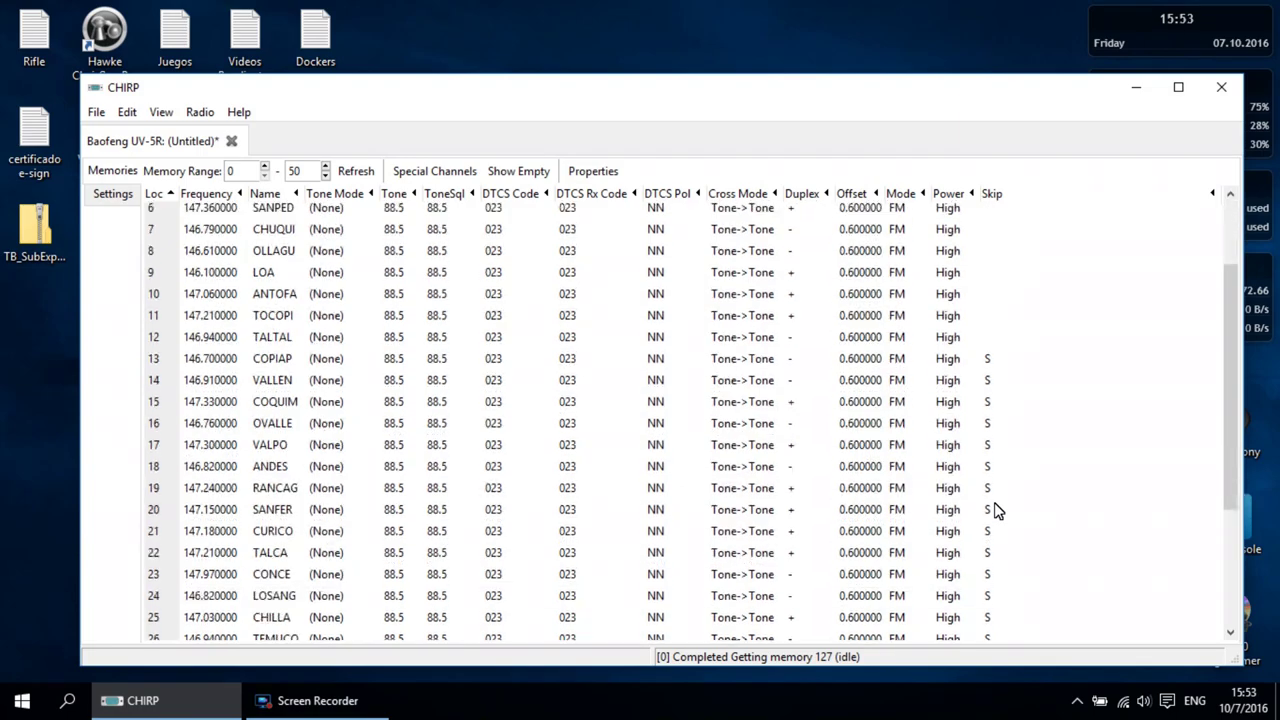
scroll(995, 511, "down", 3)
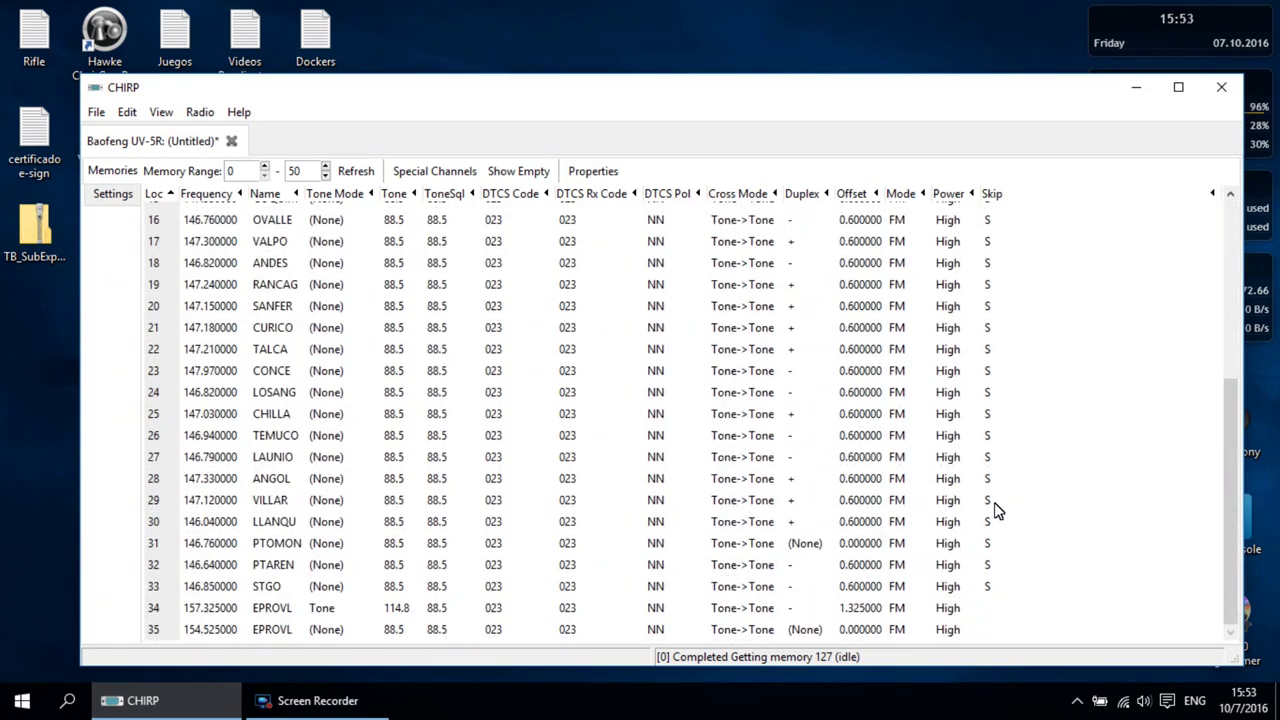
scroll(995, 511, "up", 5)
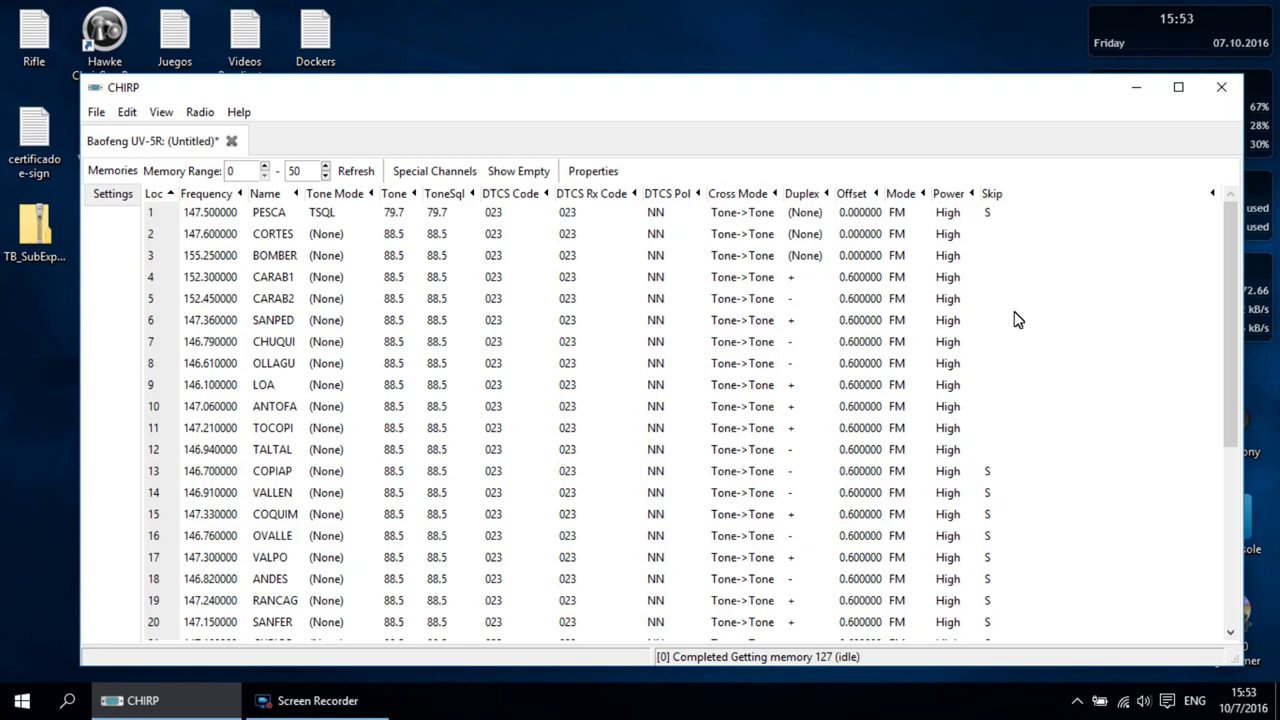
Open the radio's settings and look through the Service, DTMF, FM Radio Preset, Work Mode and Other Settings categories
left_click(120, 205)
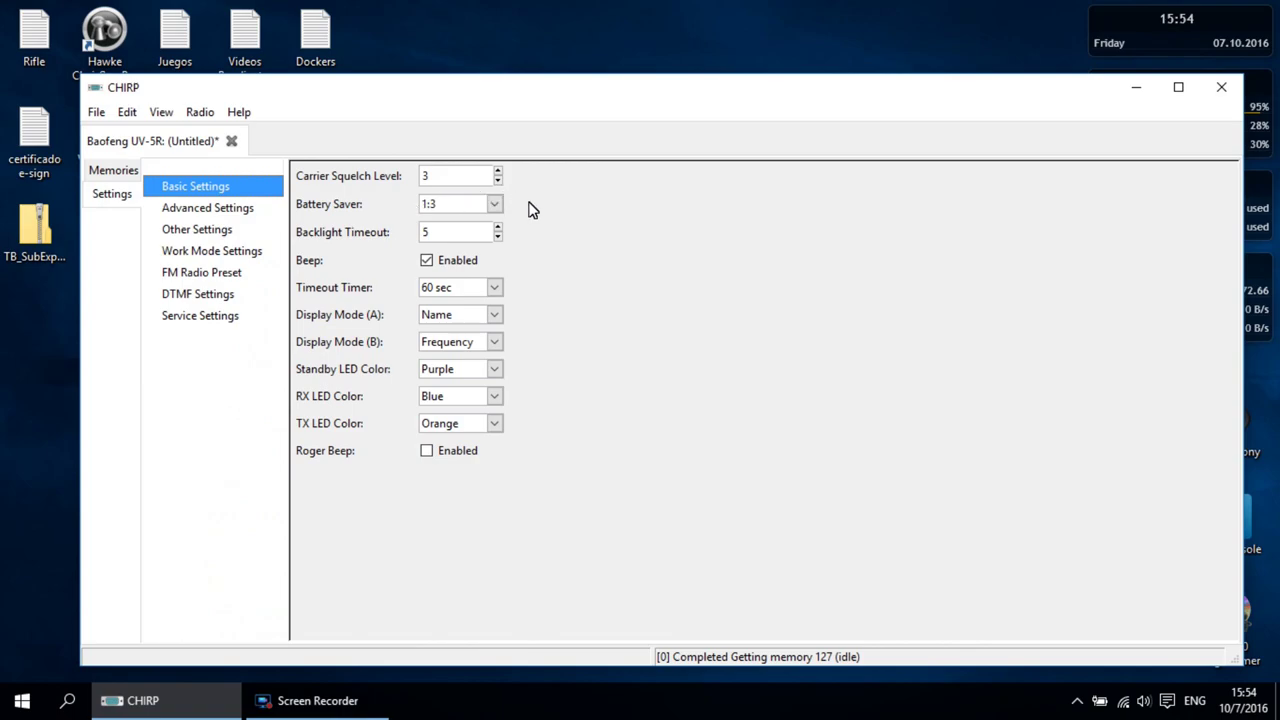
left_click(220, 327)
left_click(223, 294)
left_click(225, 272)
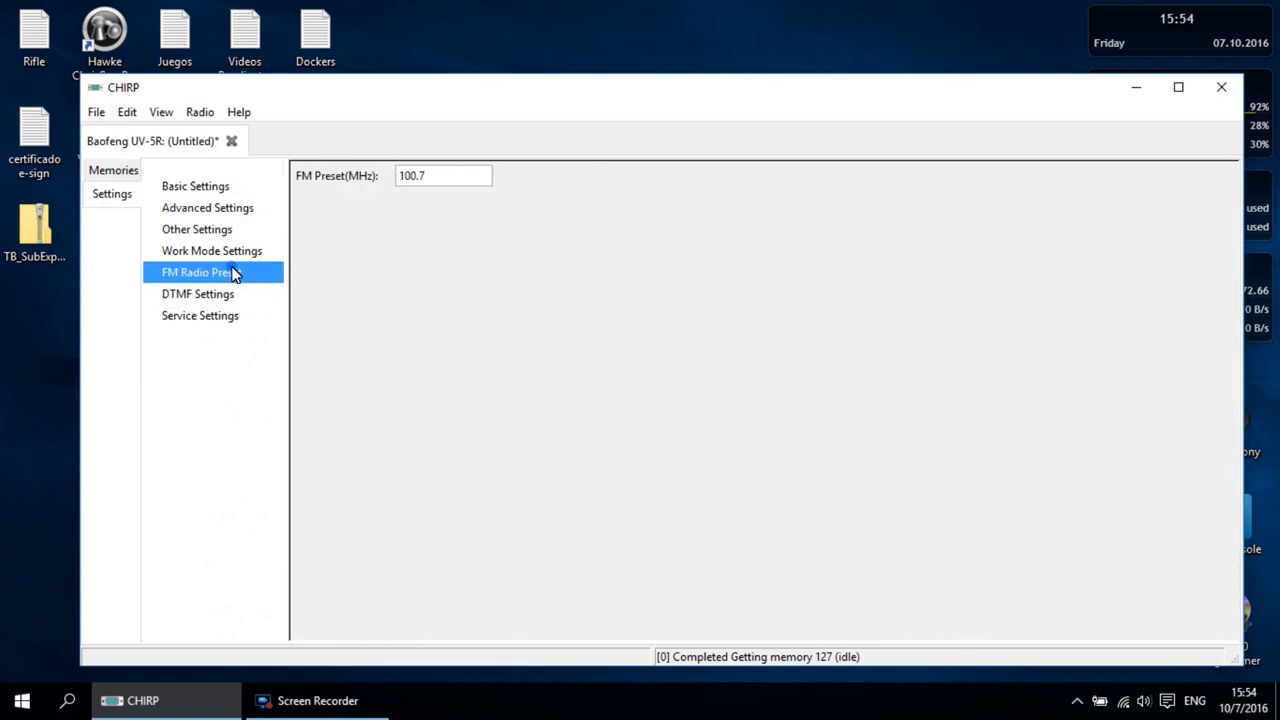
left_click(242, 251)
left_click(244, 228)
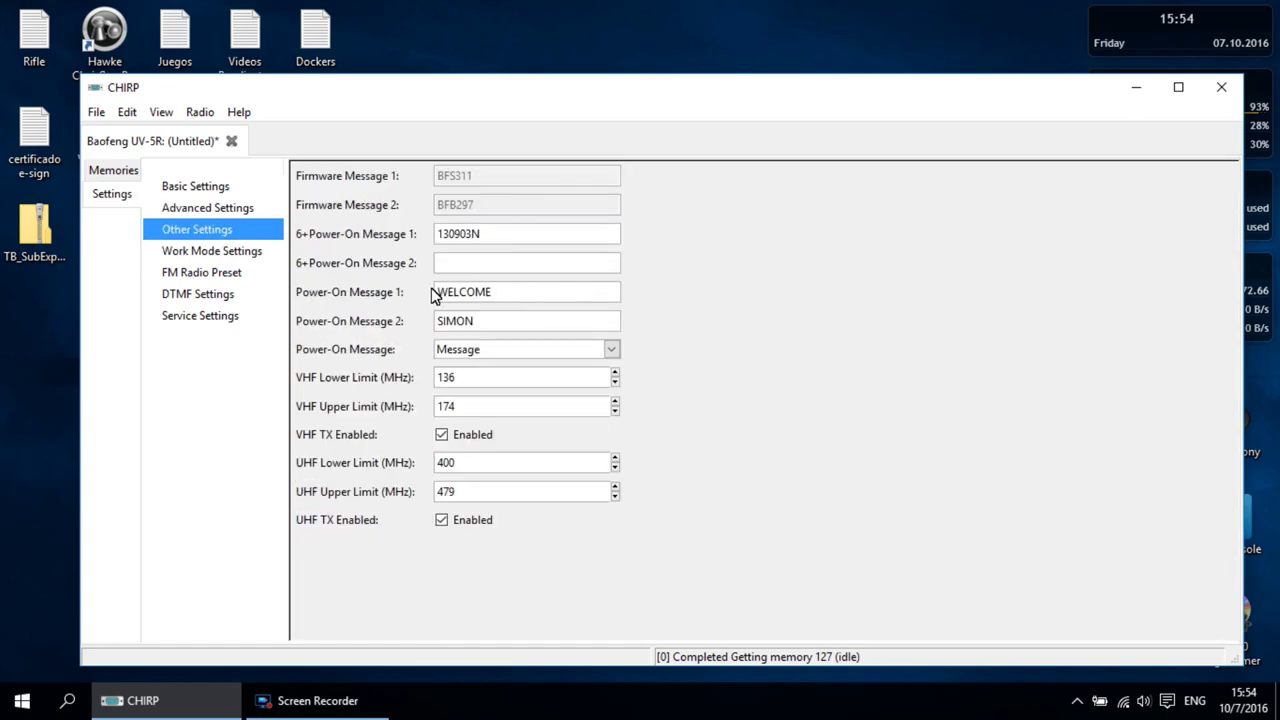
Check the available choices for the Power-On Message option in Other Settings without changing it
left_click(487, 349)
left_click(486, 350)
left_click(487, 349)
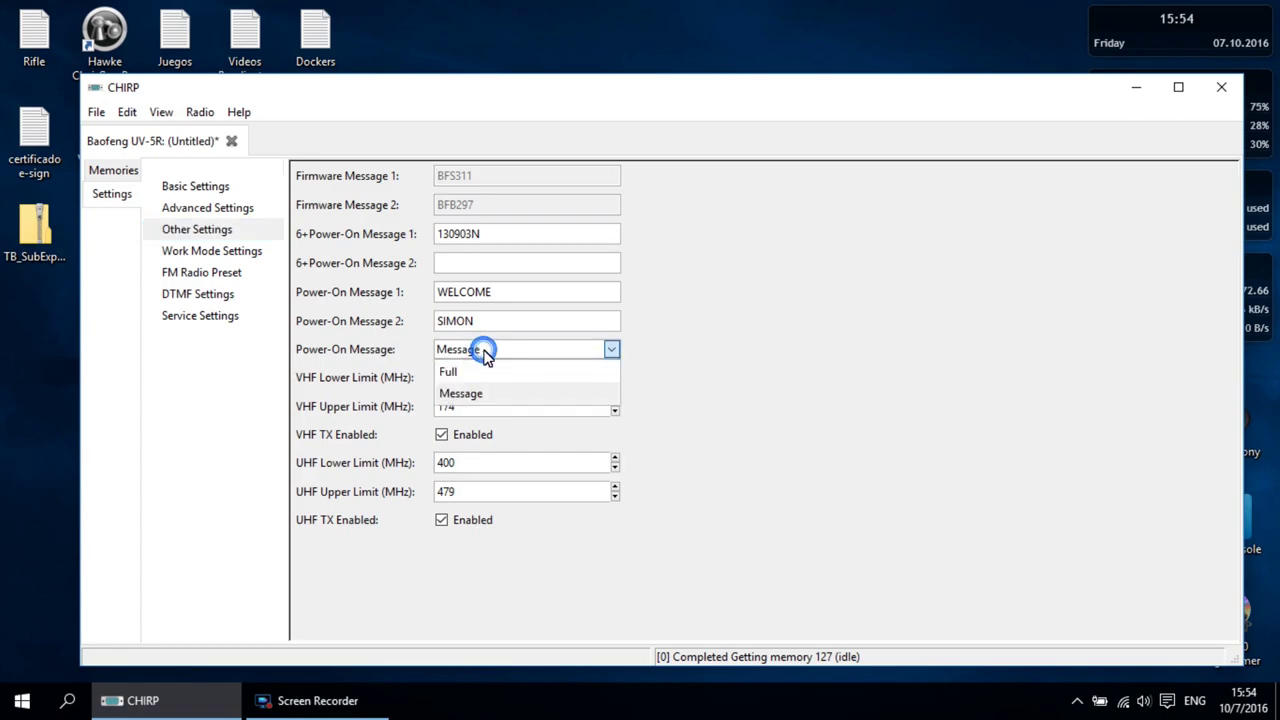
left_click(716, 316)
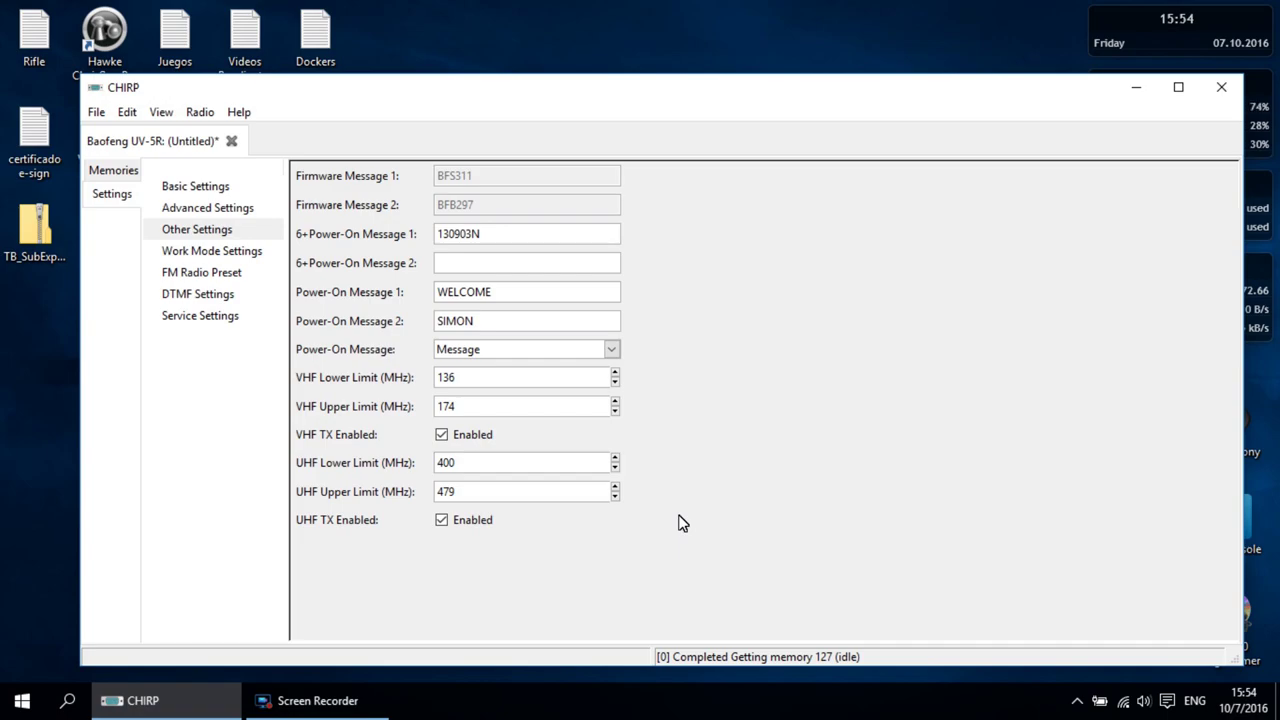
Review the Advanced Settings and check the Voice language option
left_click(214, 211)
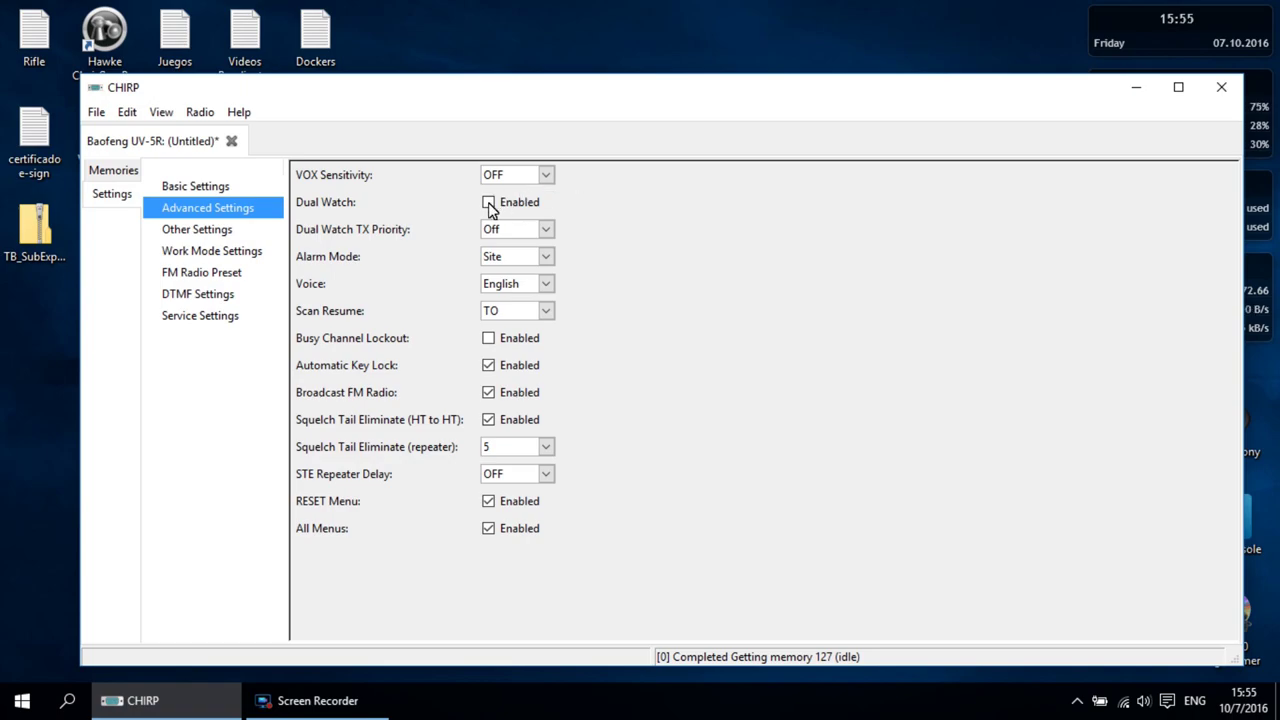
left_click(547, 286)
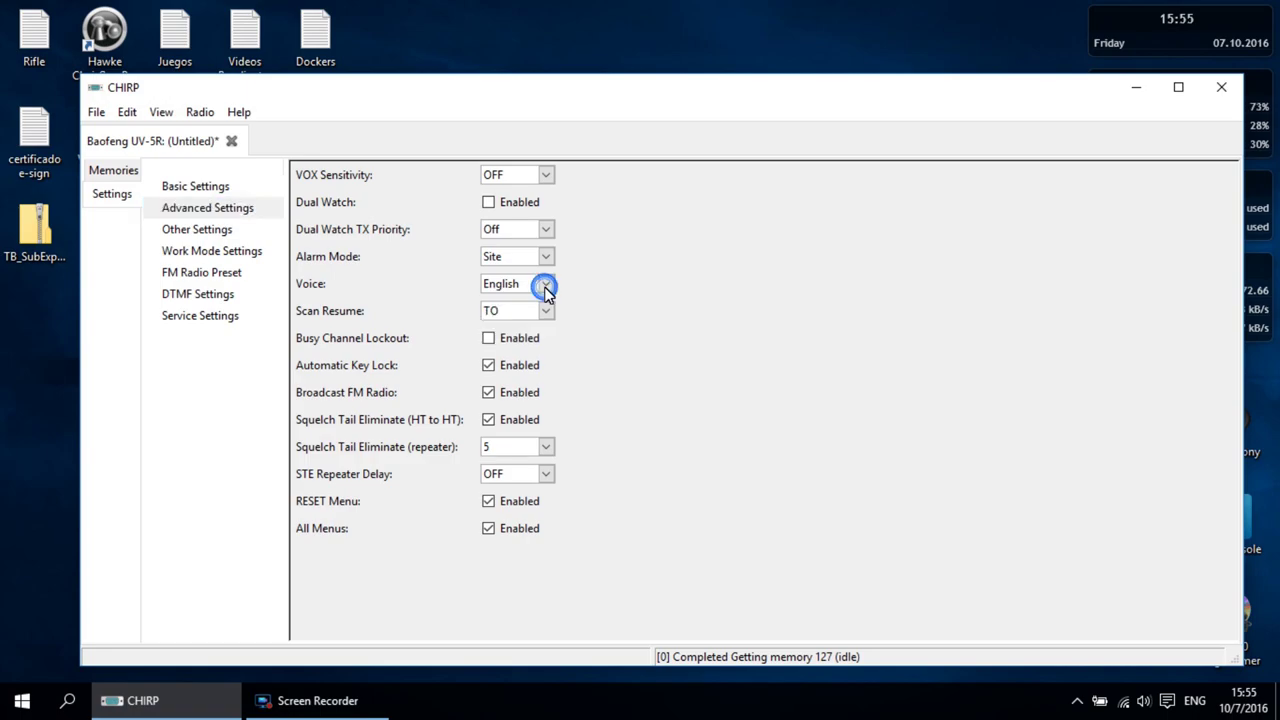
left_click(547, 286)
Go through the settings categories in order from Other Settings to Service Settings
left_click(240, 232)
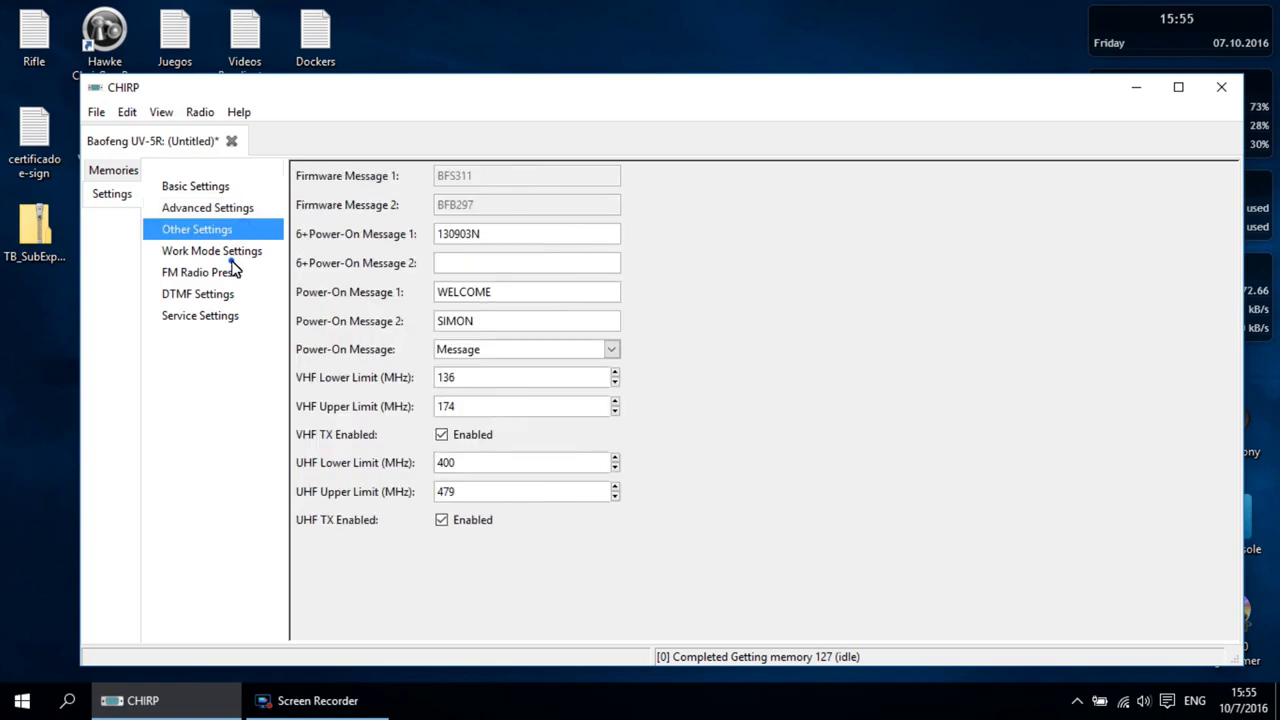
left_click(233, 254)
left_click(224, 273)
left_click(220, 295)
left_click(216, 316)
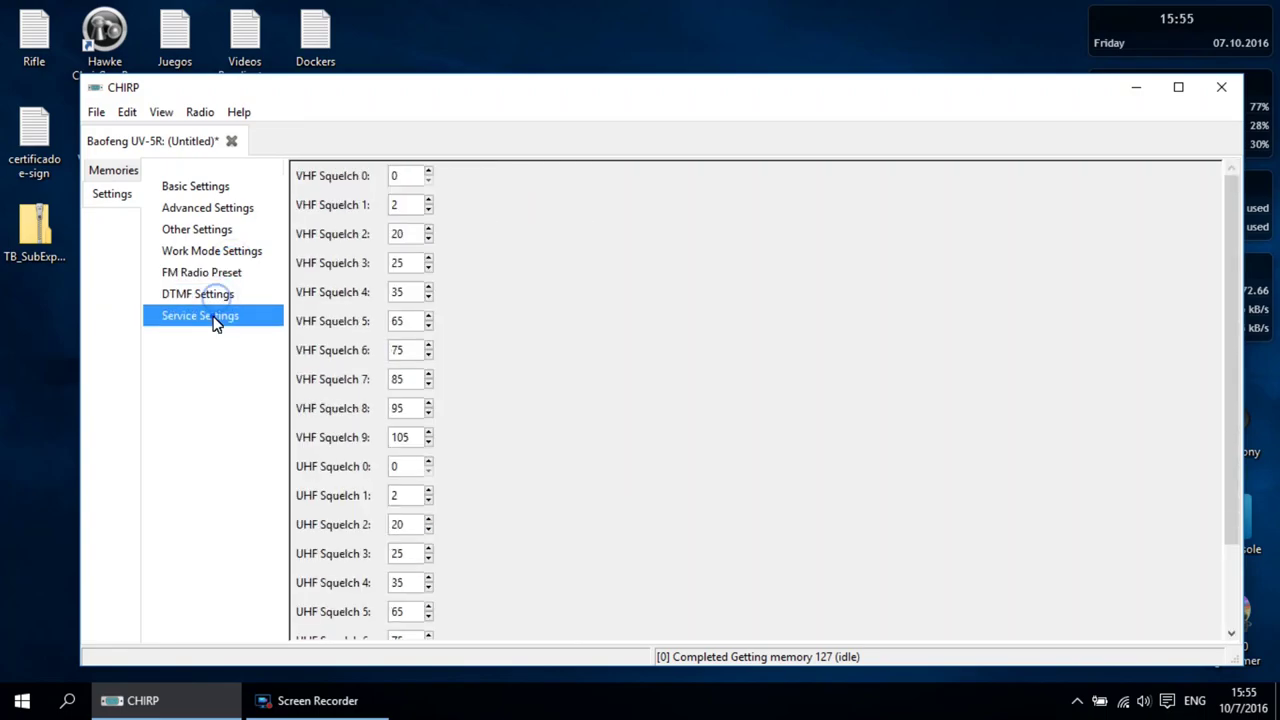
Revisit the FM Radio Preset, Service, DTMF, Work Mode and Other Settings, finishing at Basic Settings
left_click(228, 272)
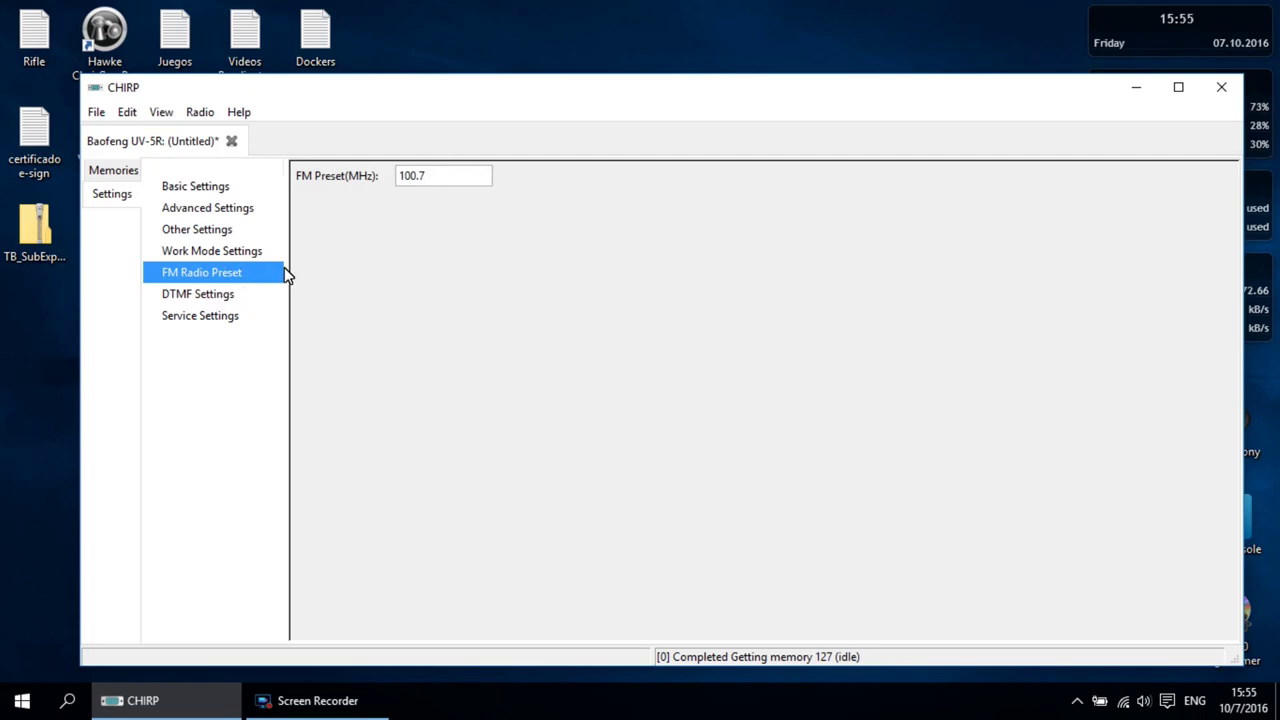
left_click(208, 317)
left_click(212, 294)
left_click(212, 253)
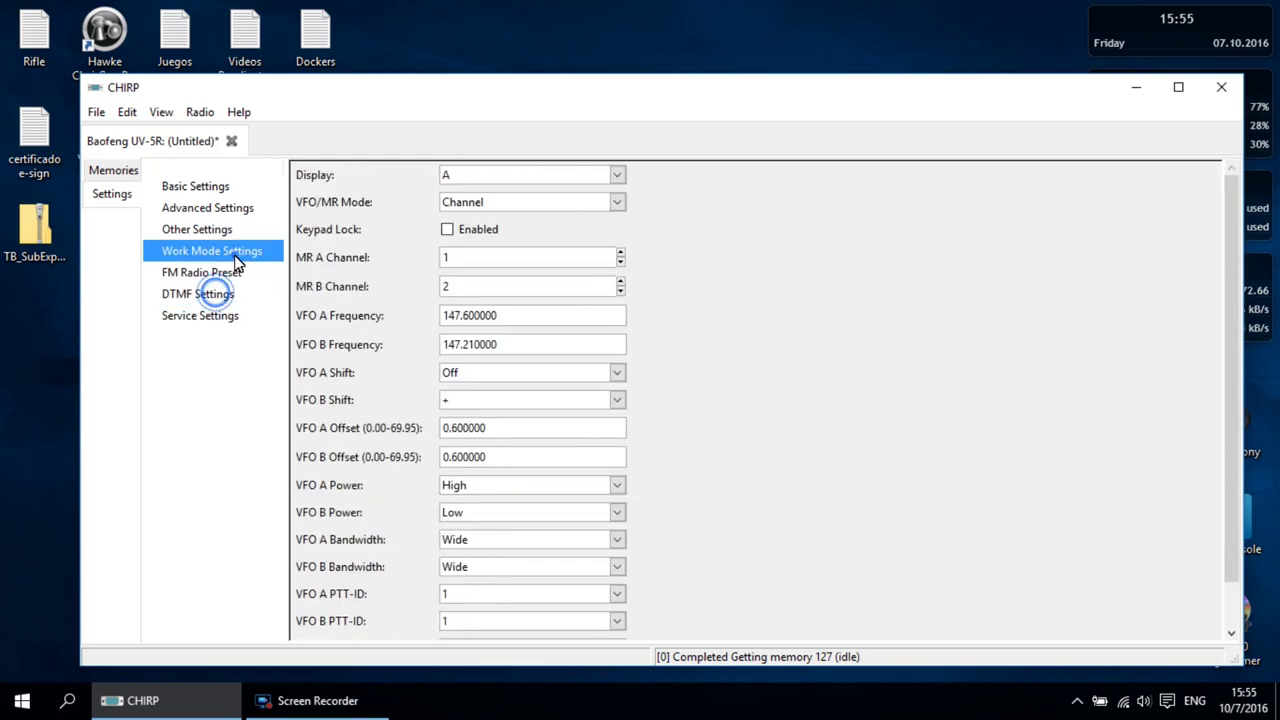
left_click(237, 231)
left_click(239, 188)
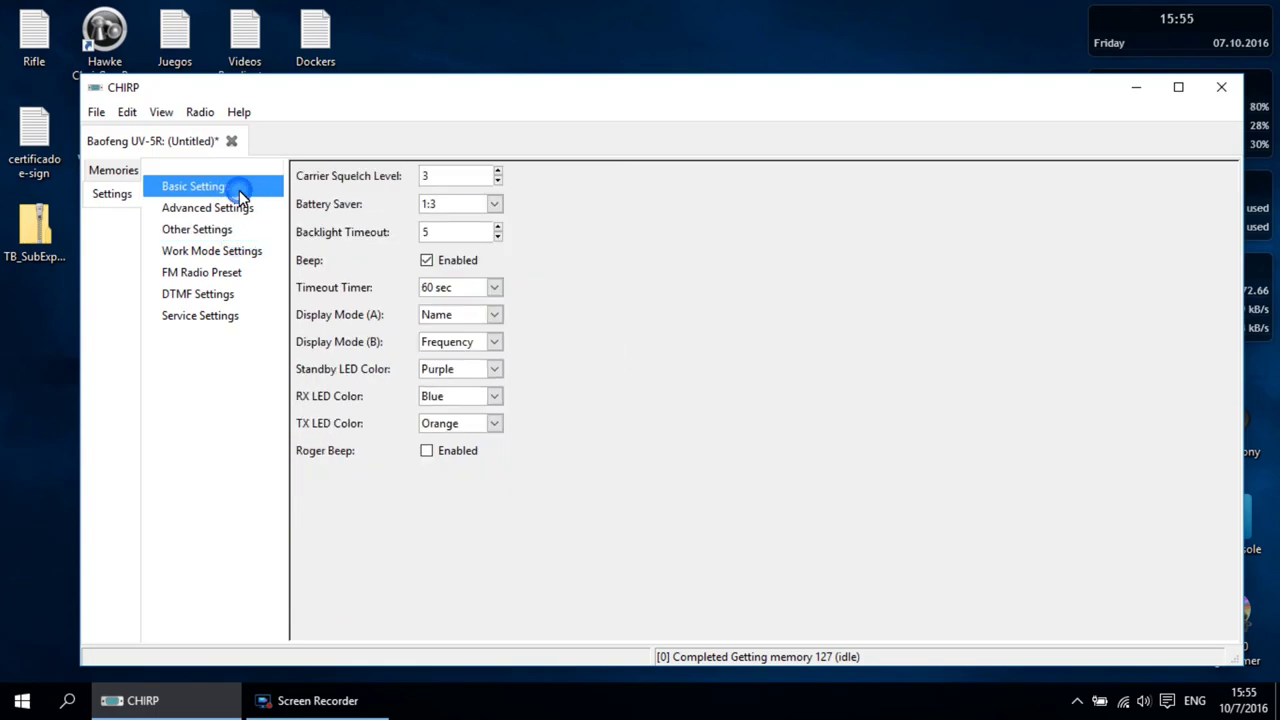
Review the FM Radio Preset and DTMF Settings, and examine the VHF and UHF squelch values in Service Settings
left_click(220, 273)
left_click(211, 296)
left_click(212, 316)
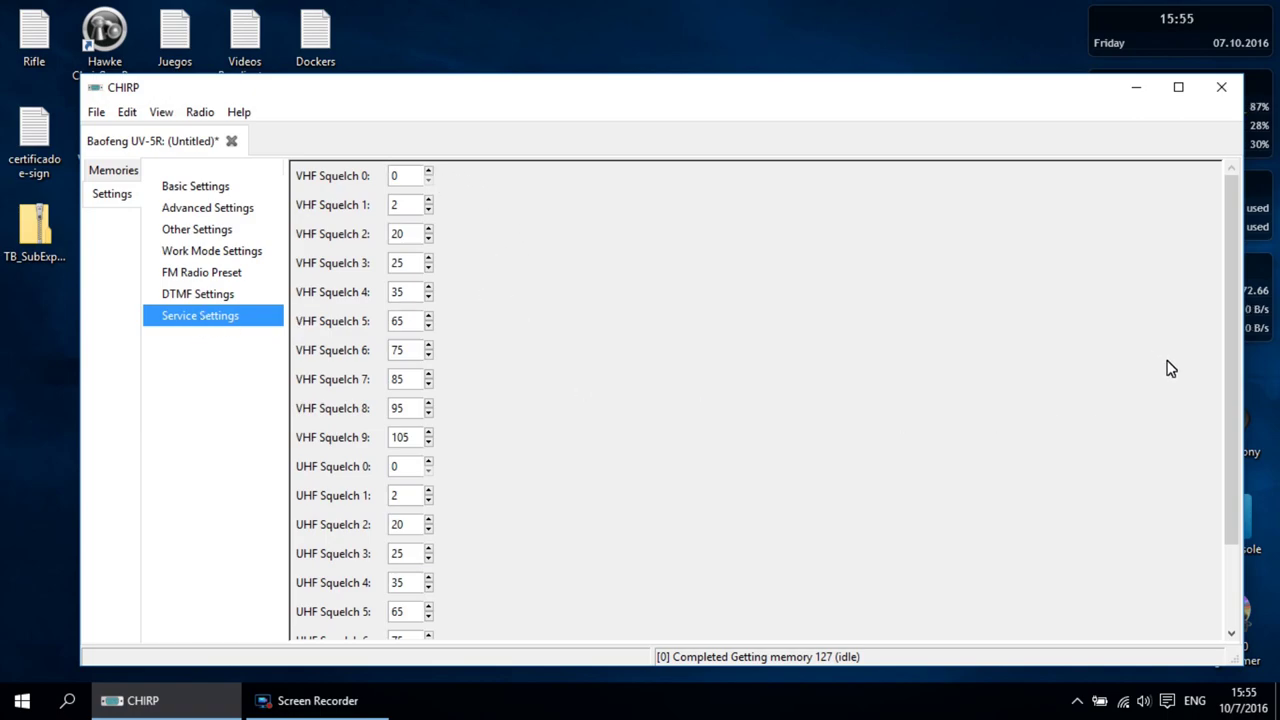
mouse_move(1238, 400)
left_mouse_down()
mouse_move(1232, 483)
mouse_move(1232, 395)
left_mouse_up()
left_click_drag(1233, 485, 1223, 366)
Look again at the DTMF, FM Radio Preset and Work Mode Settings and return to Basic Settings
left_click(217, 290)
left_click(217, 277)
left_click(214, 292)
left_click(237, 272)
left_click(240, 254)
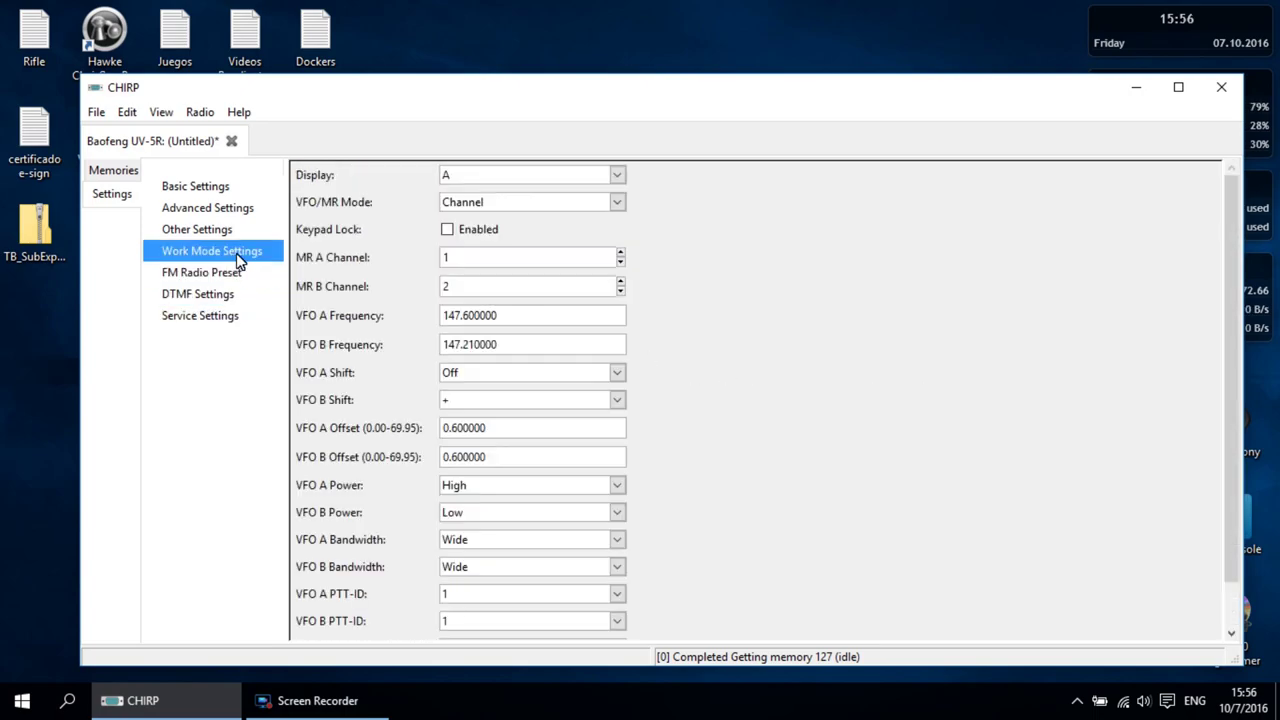
left_click(195, 186)
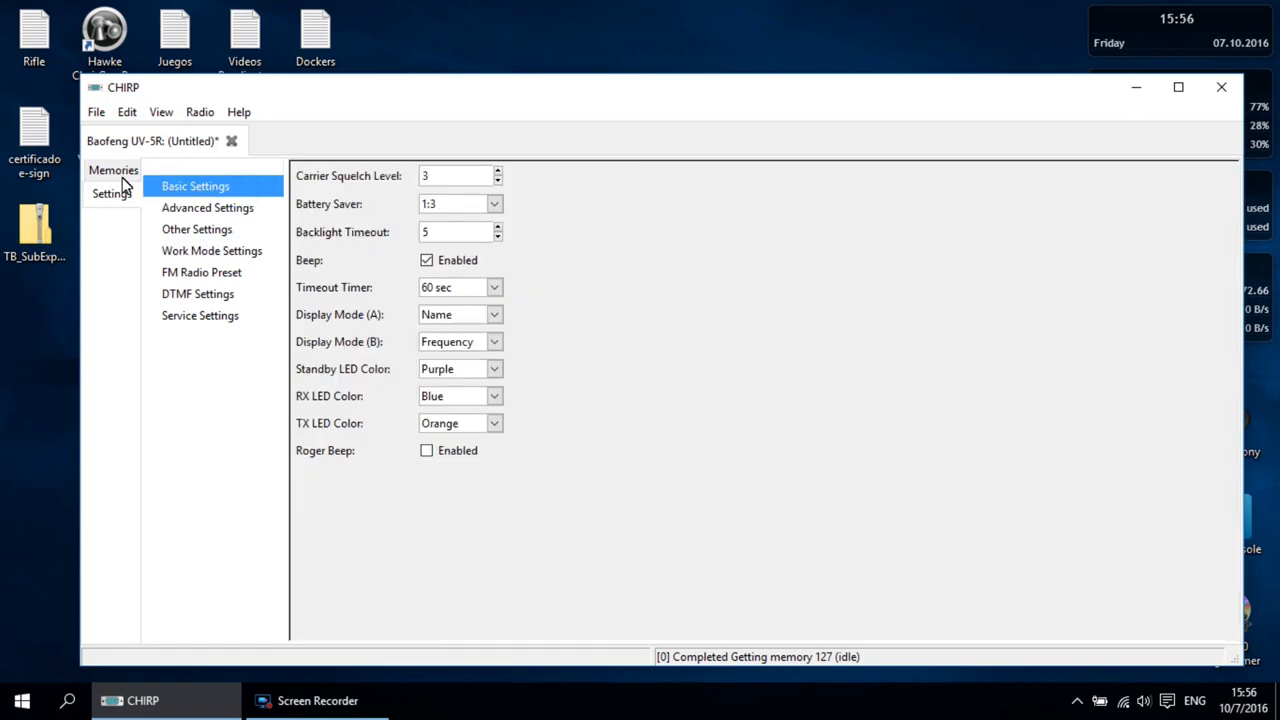
Return to the channel list and check the Upload To Radio port, vendor and model options without starting the upload
left_click(113, 171)
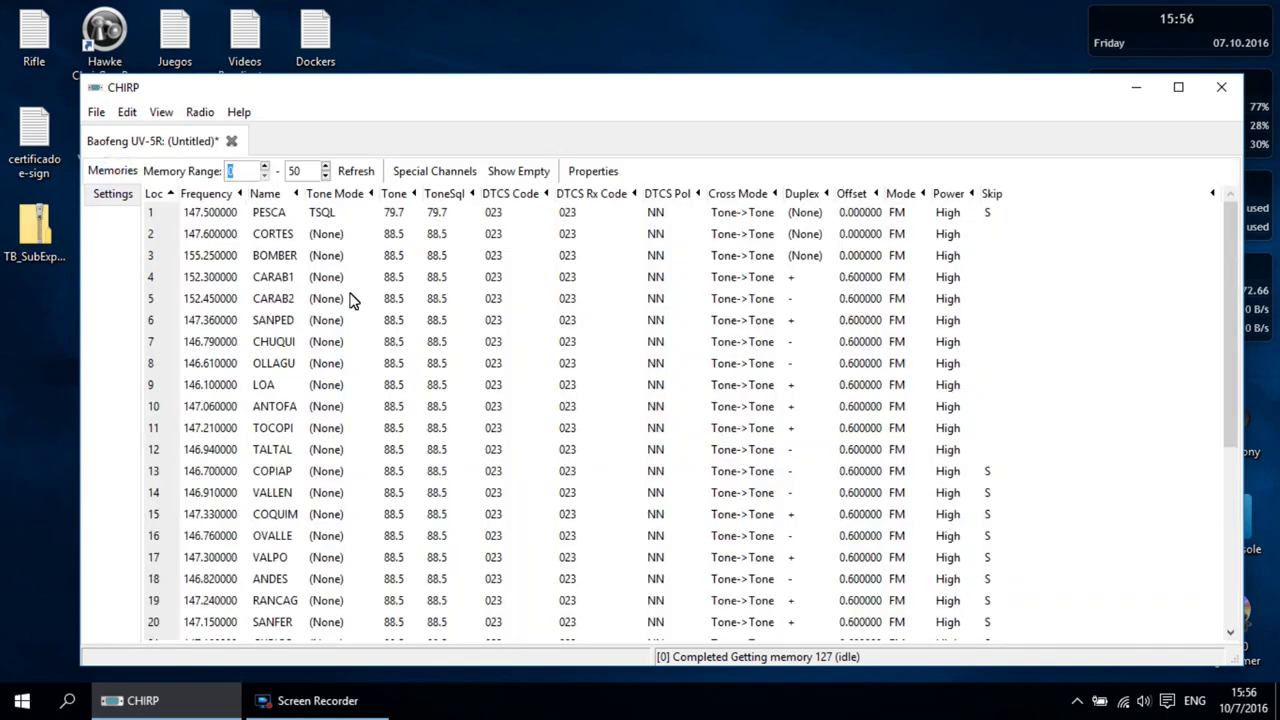
left_click(199, 114)
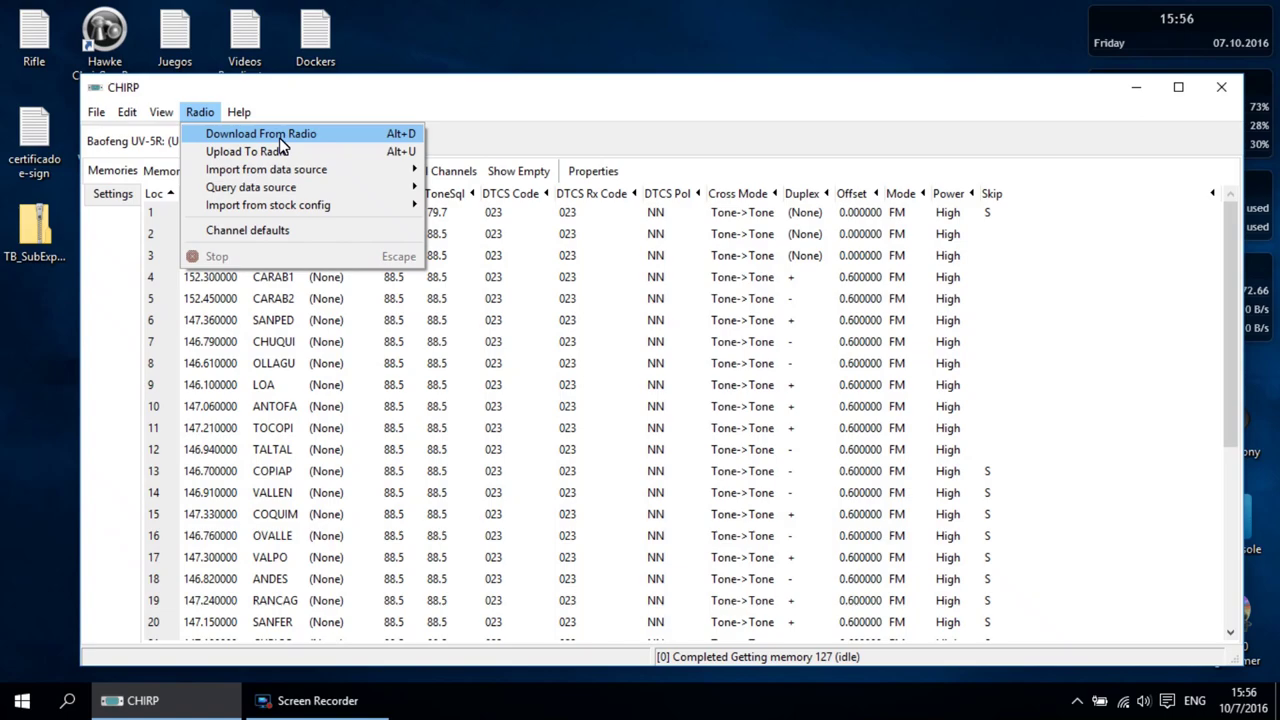
left_click(200, 112)
left_click(200, 112)
left_click(229, 155)
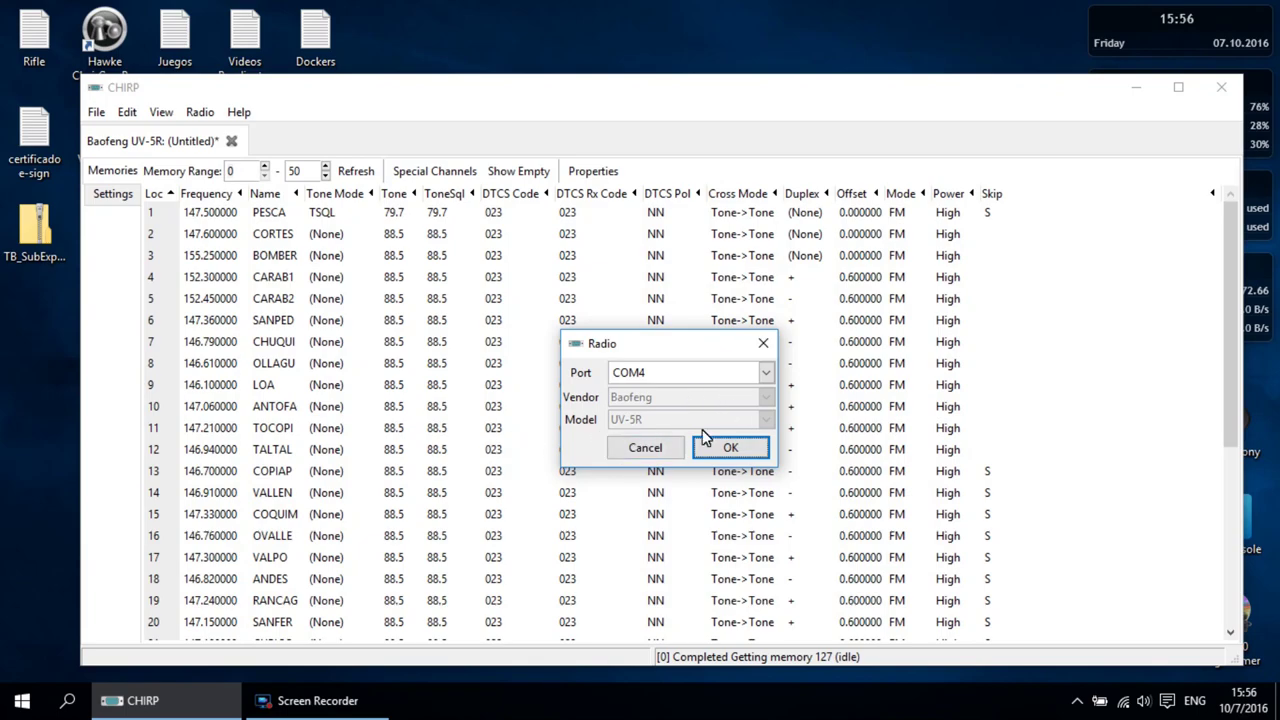
left_click(764, 409)
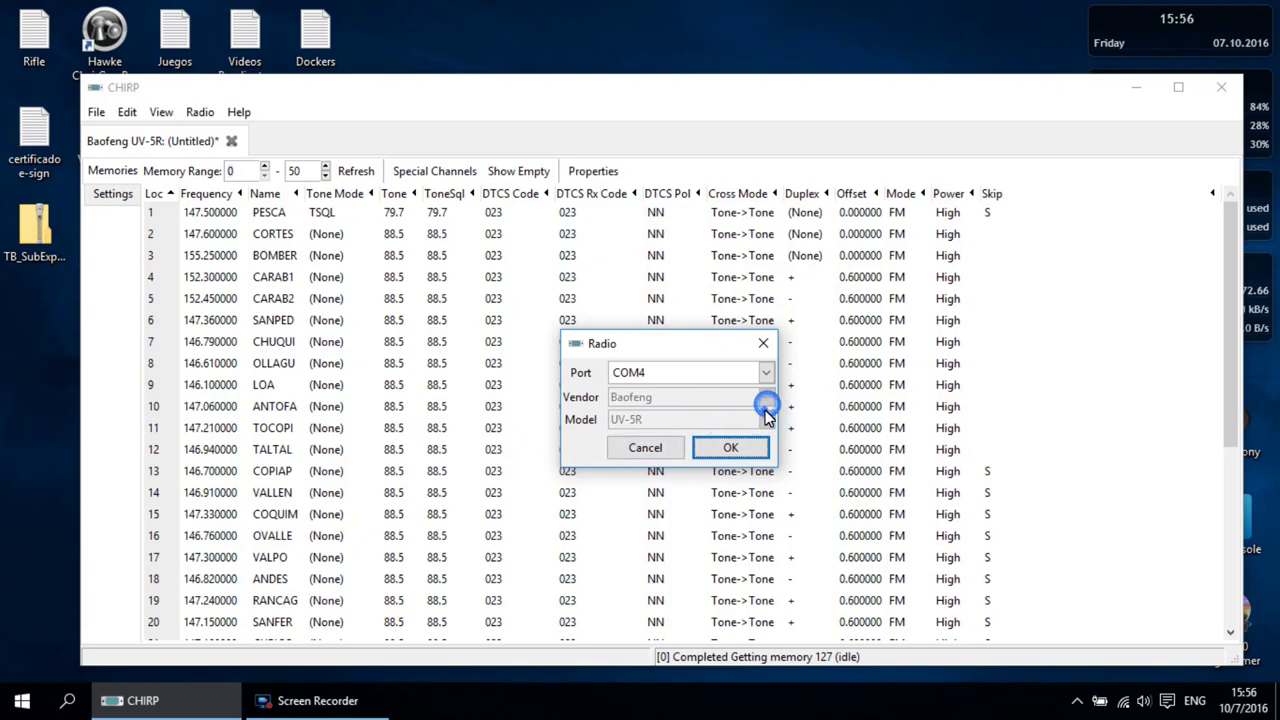
left_click(630, 456)
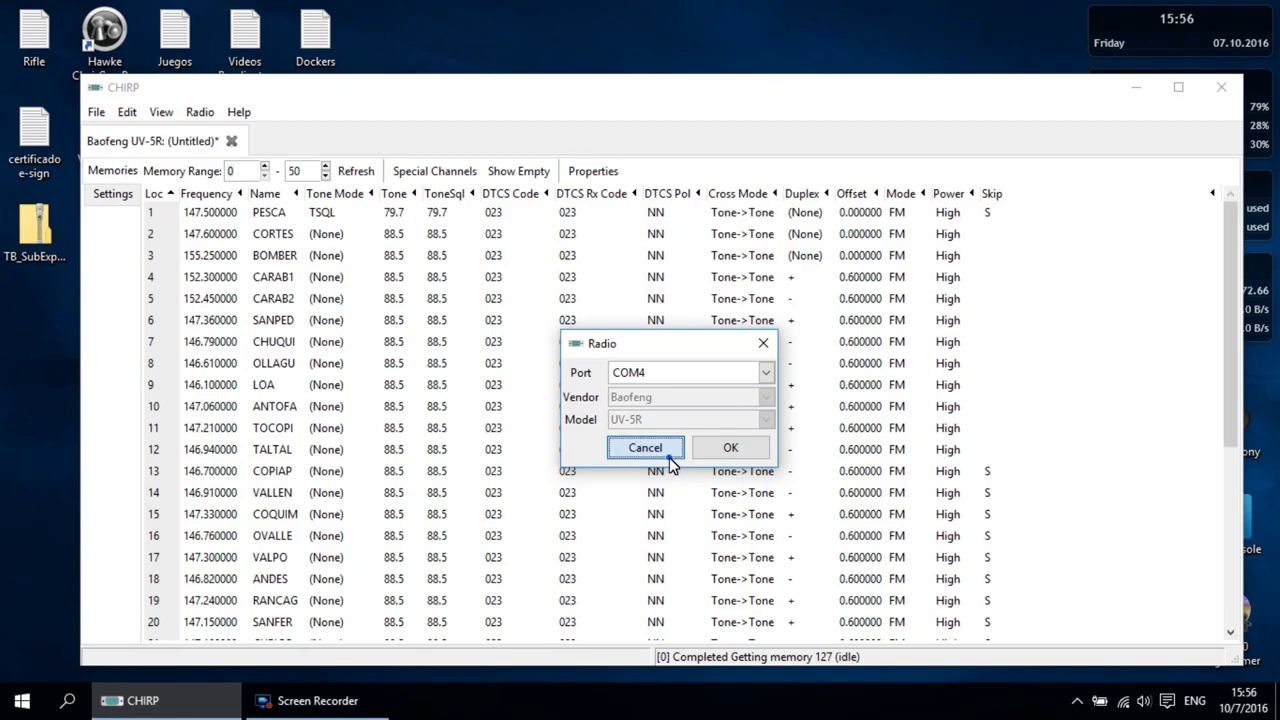
left_click(656, 458)
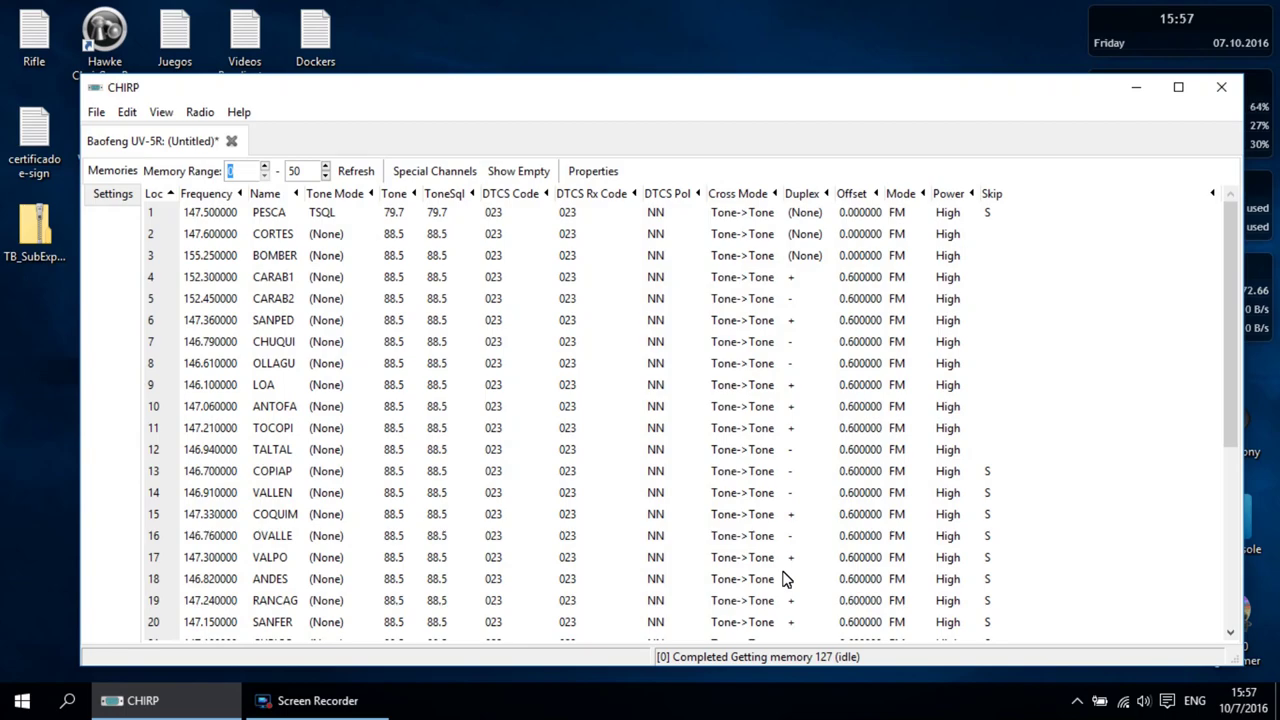
Close the untitled Baofeng UV-5R image and start a new download from the radio
left_click(231, 141)
left_click(200, 112)
left_click(222, 138)
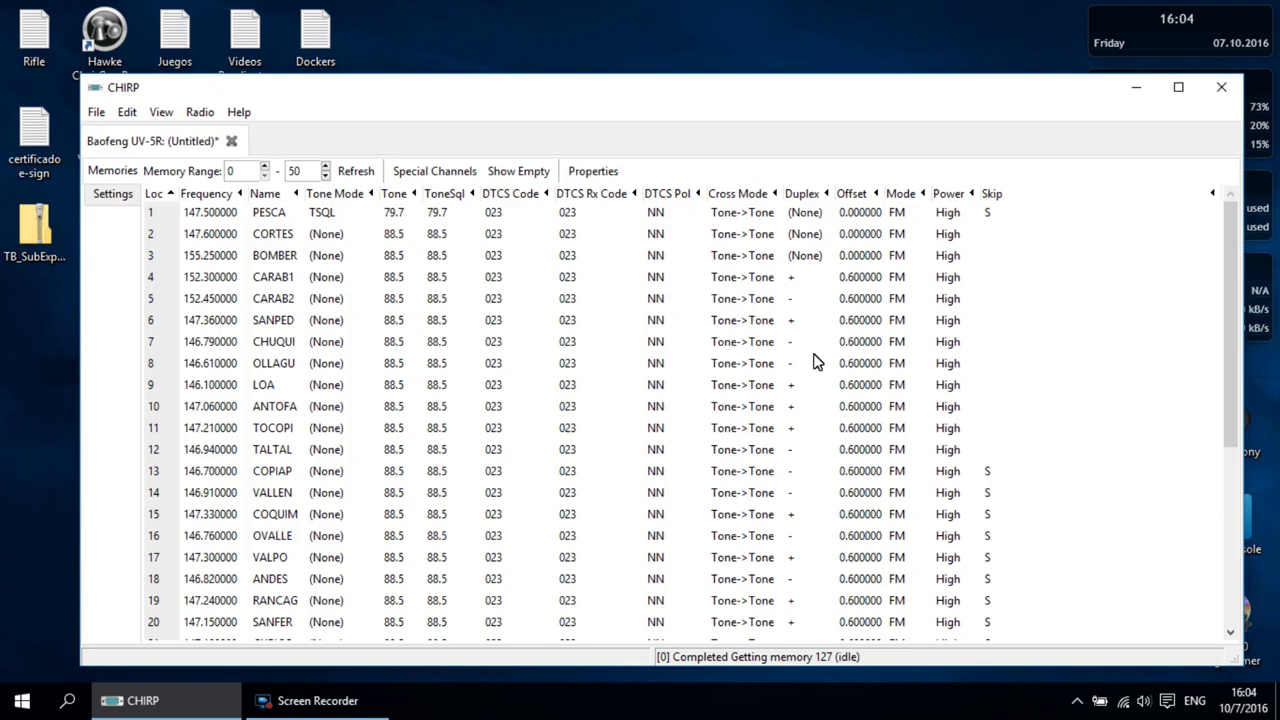
Examine the DTMF Settings of the downloaded image, from the PTT ID codes down to the PTT ID delay
left_click(118, 194)
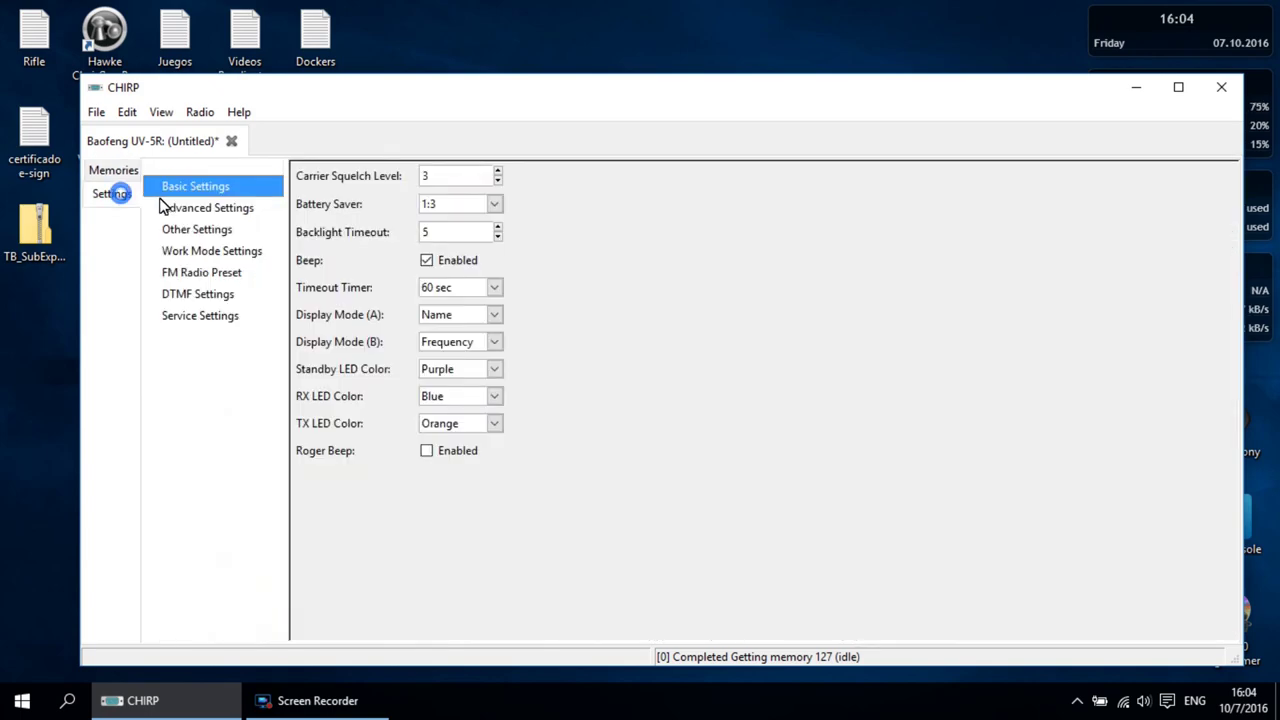
left_click(218, 276)
left_click(230, 298)
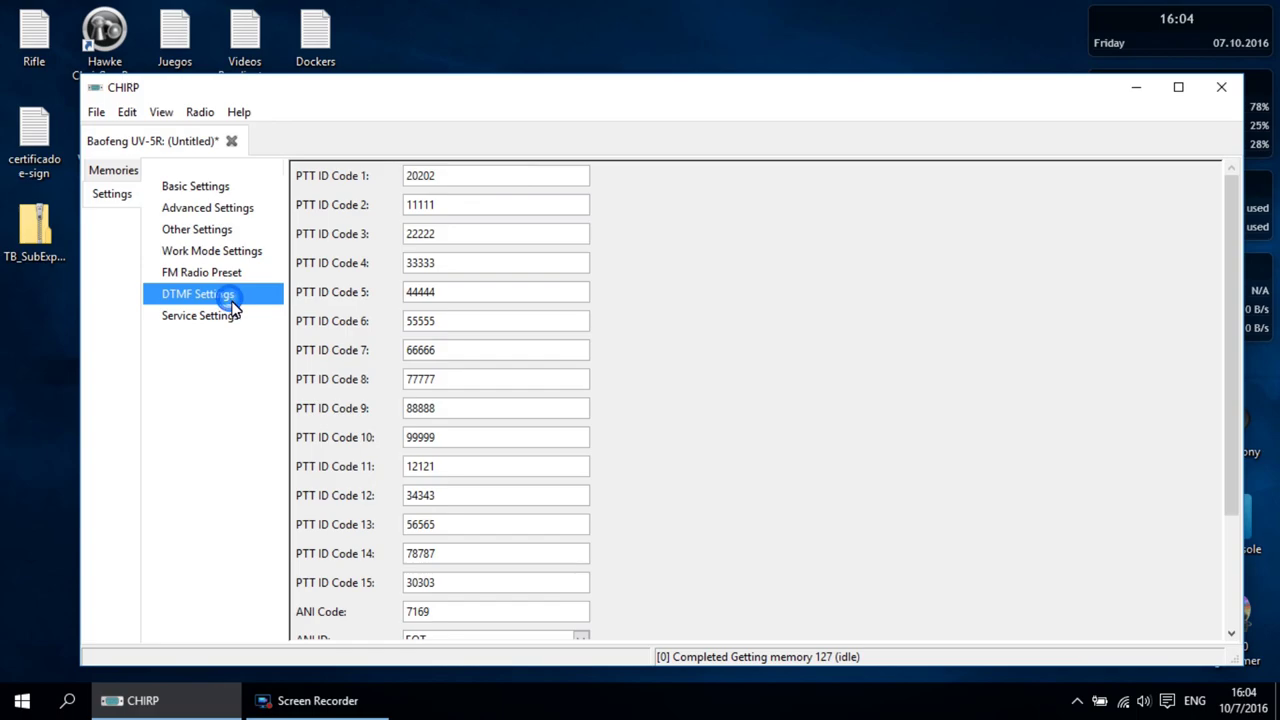
left_click(677, 406)
left_click(1232, 571)
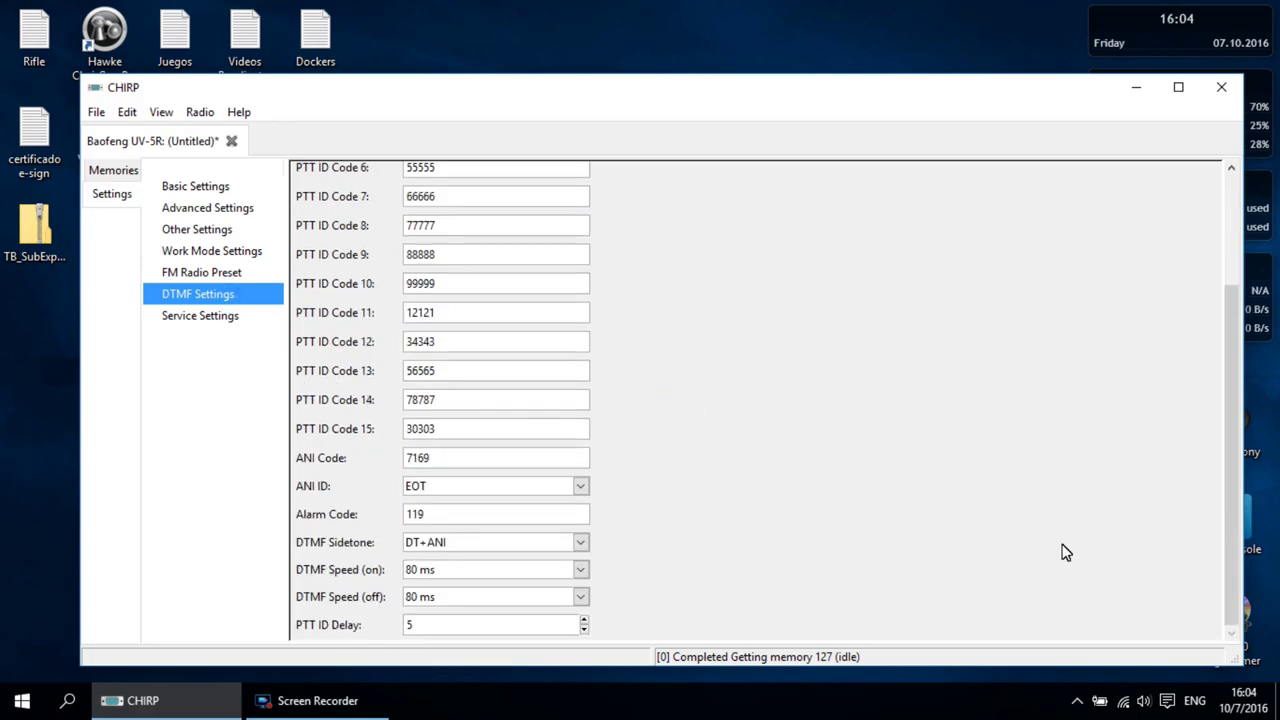
Review the Work Mode Settings of the downloaded image, down to the VFO tuning steps
left_click_drag(1236, 570, 1237, 435)
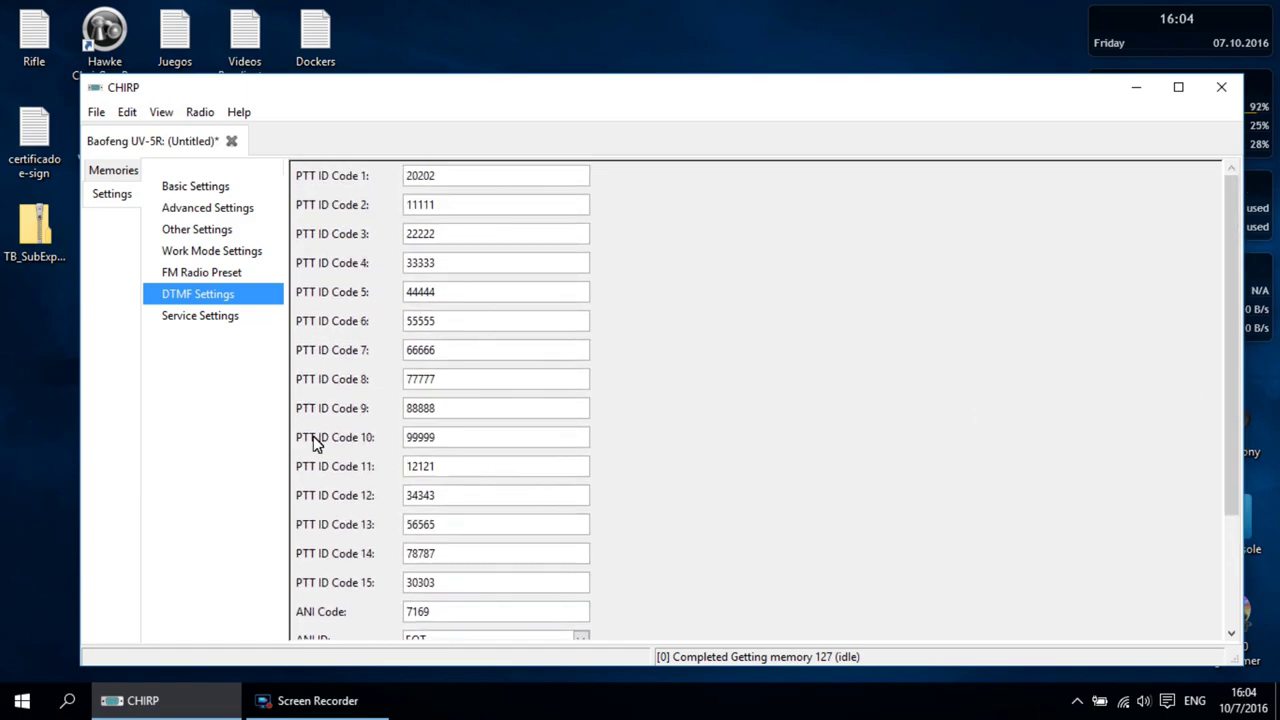
left_click(205, 251)
scroll(1233, 562, "down", 2)
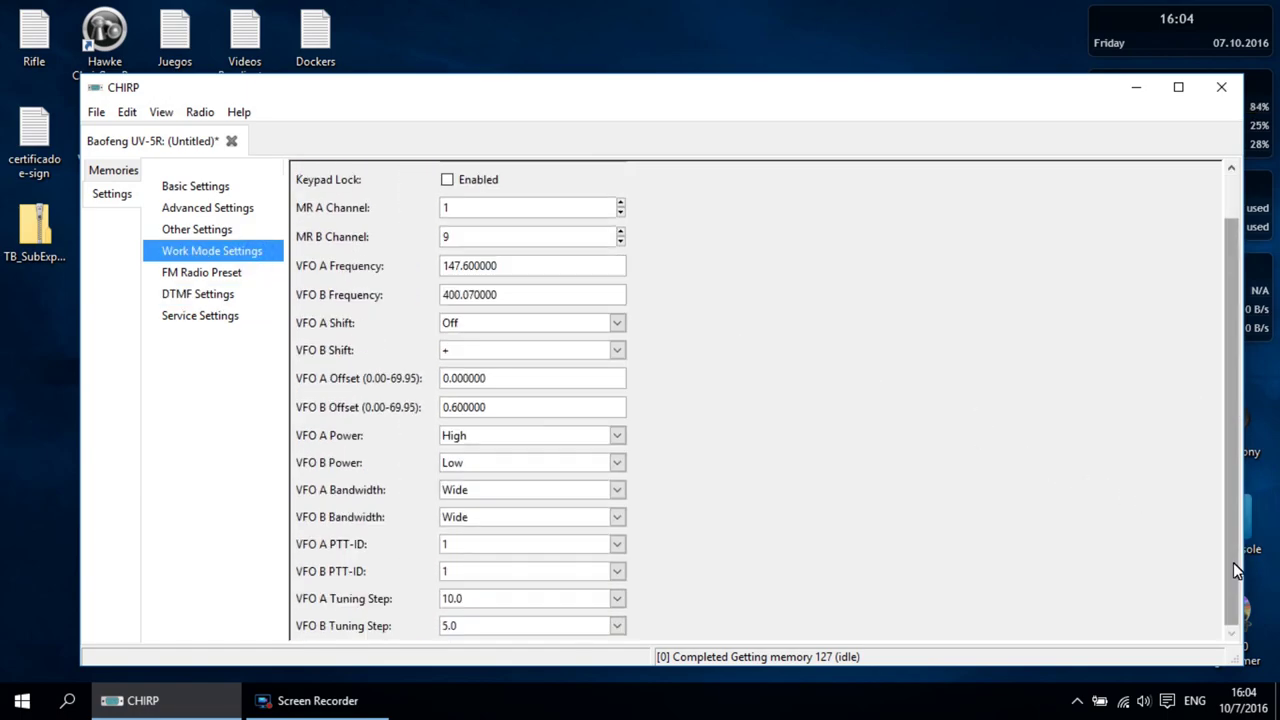
Enable Broadcast FM Radio in the Advanced Settings and return to the channel list
key("Up")
key("Up")
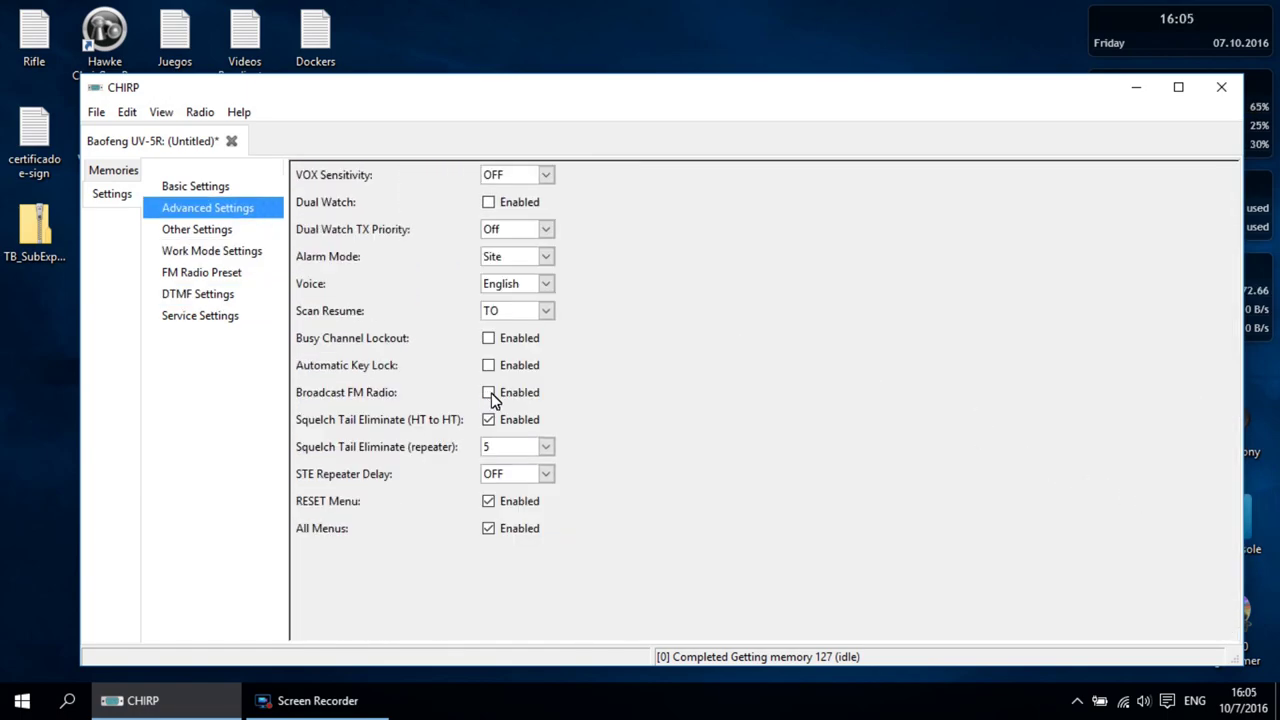
left_click(489, 394)
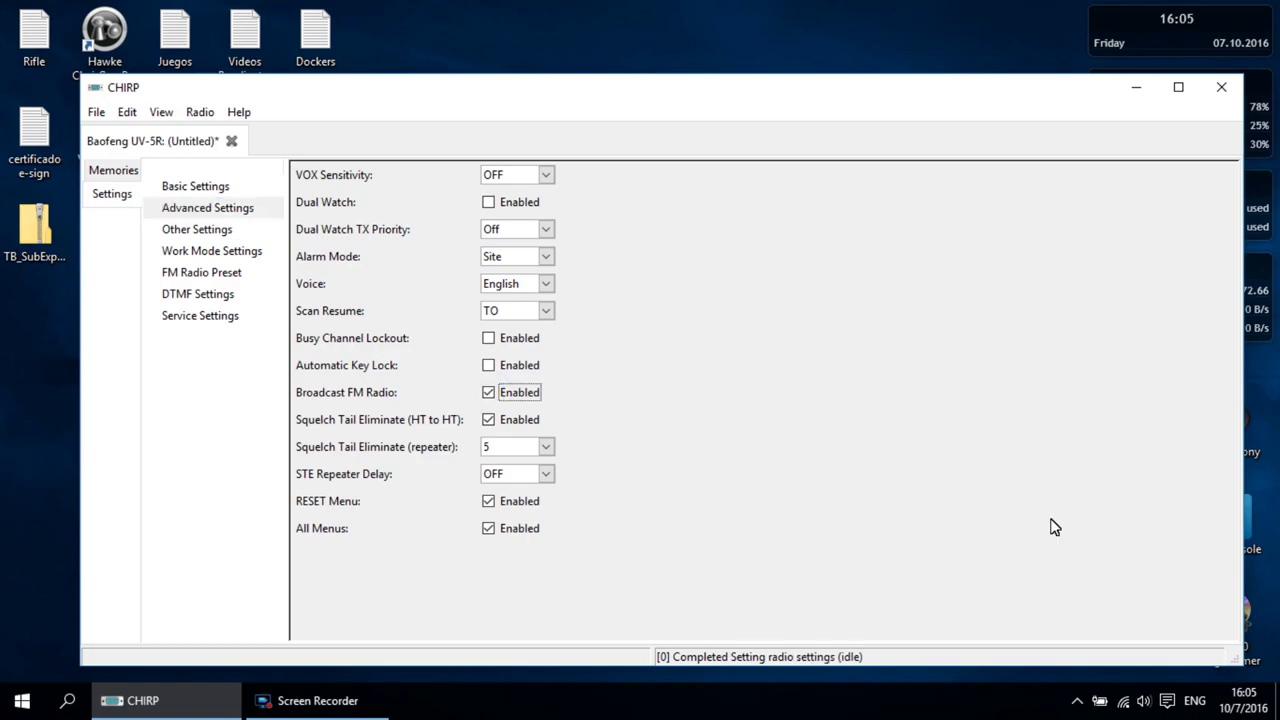
left_click(119, 199)
left_click(115, 172)
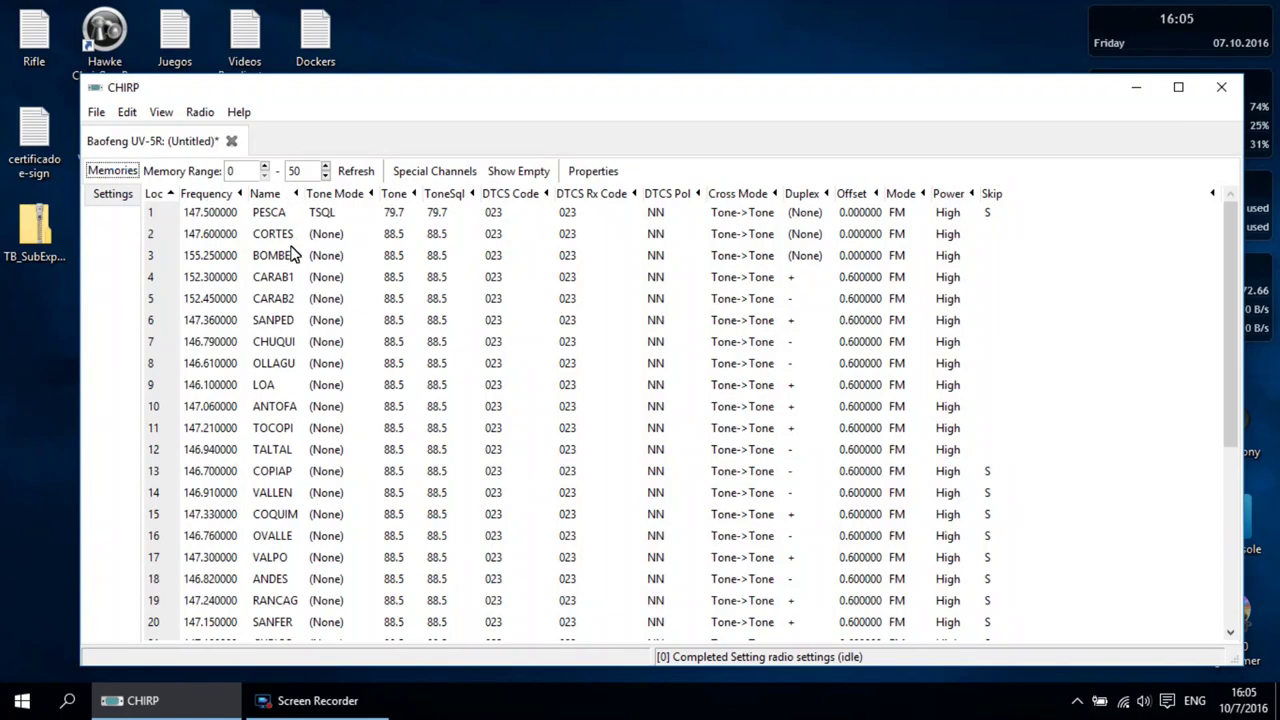
left_click(22, 700)
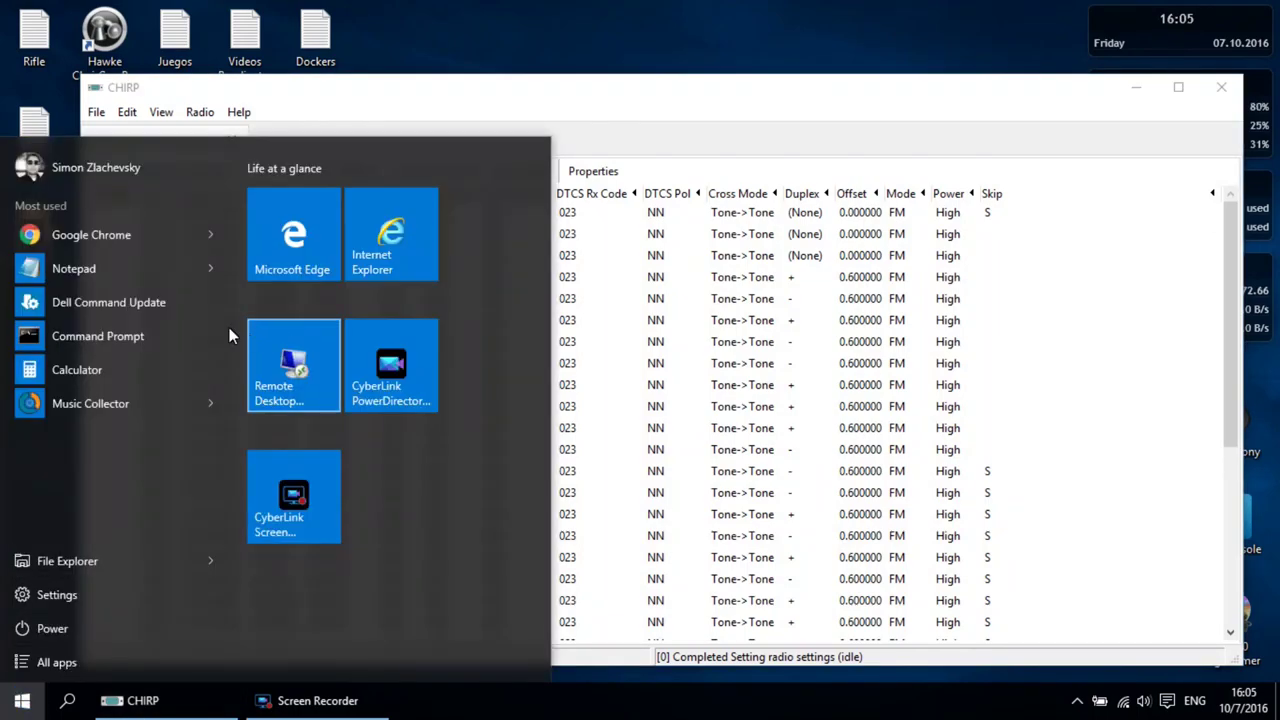
left_click(111, 241)
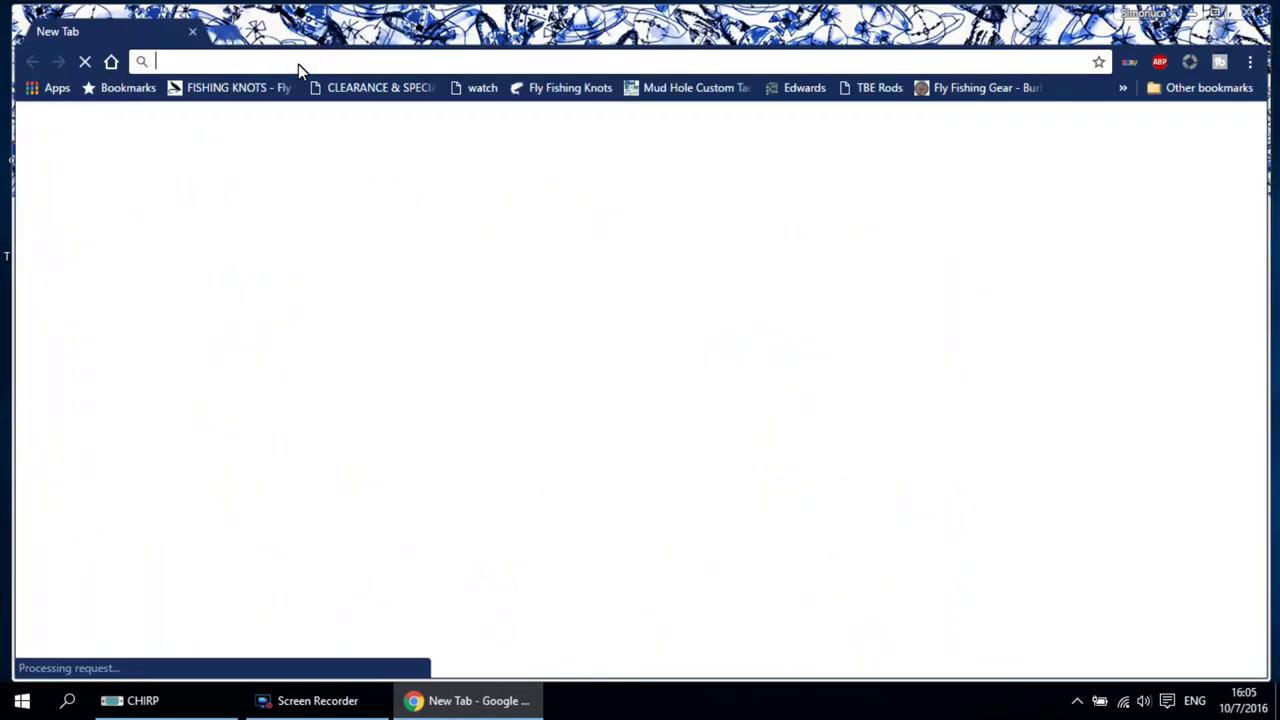
type("radio cl")
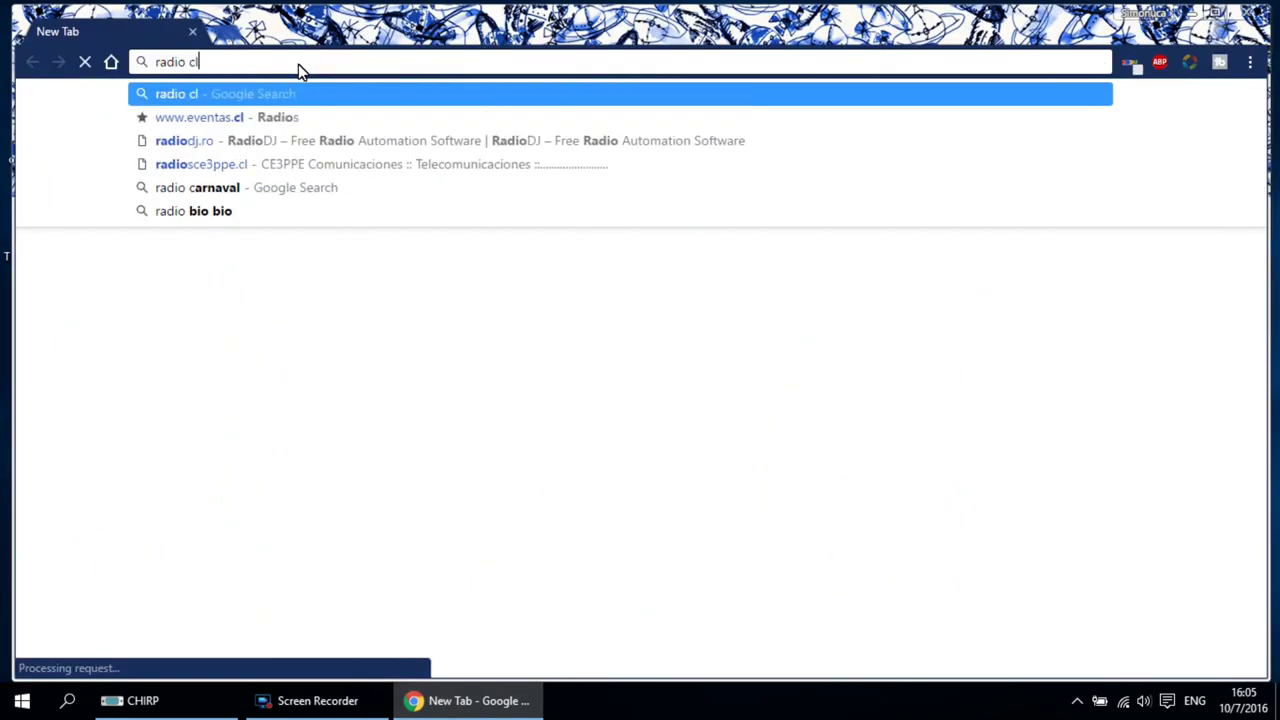
type("ub chuquicamata")
key("Return")
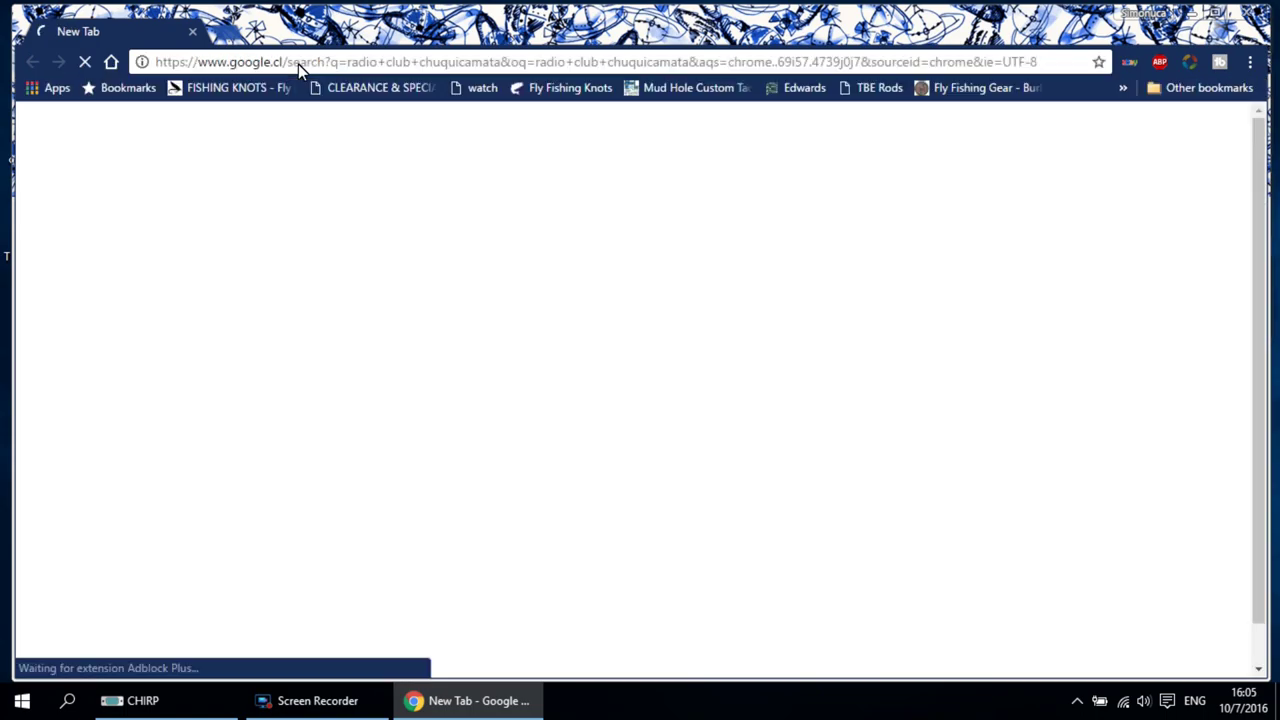
left_click(250, 278)
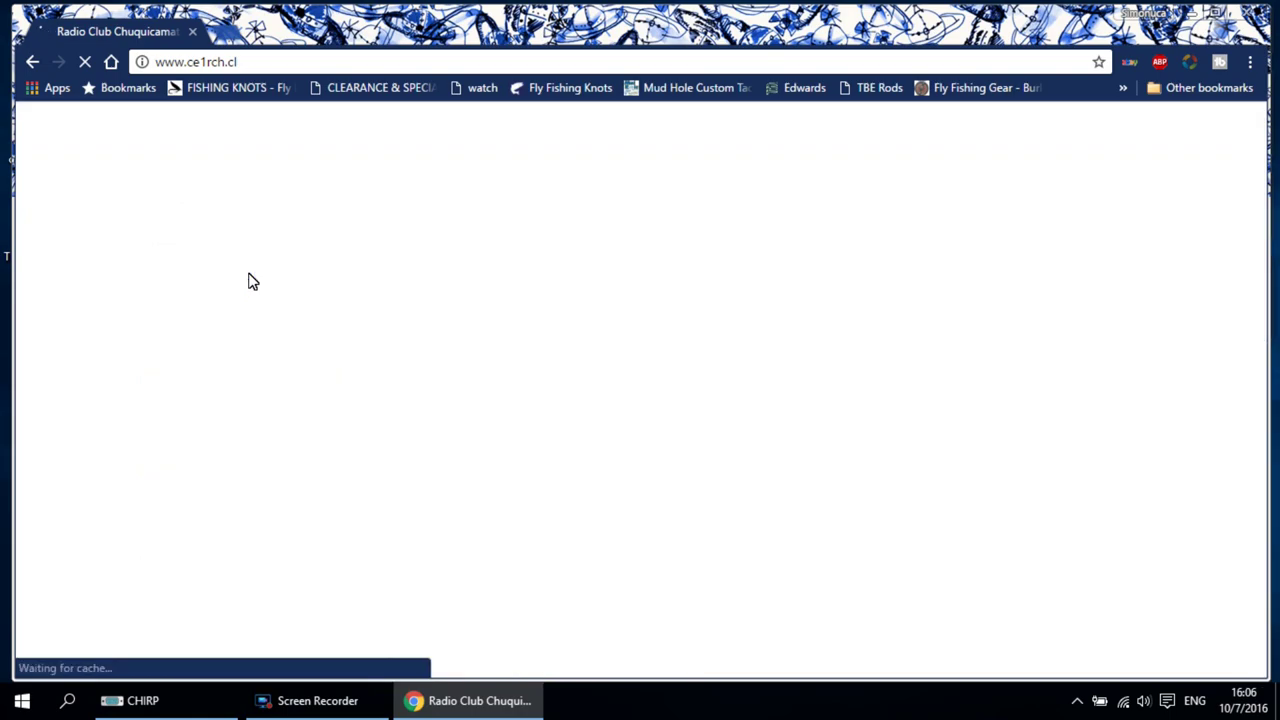
Look over the club's home page, go to Repetidoras (Actualizado) and open the northern repeater map PDF
scroll(744, 388, "down", 3)
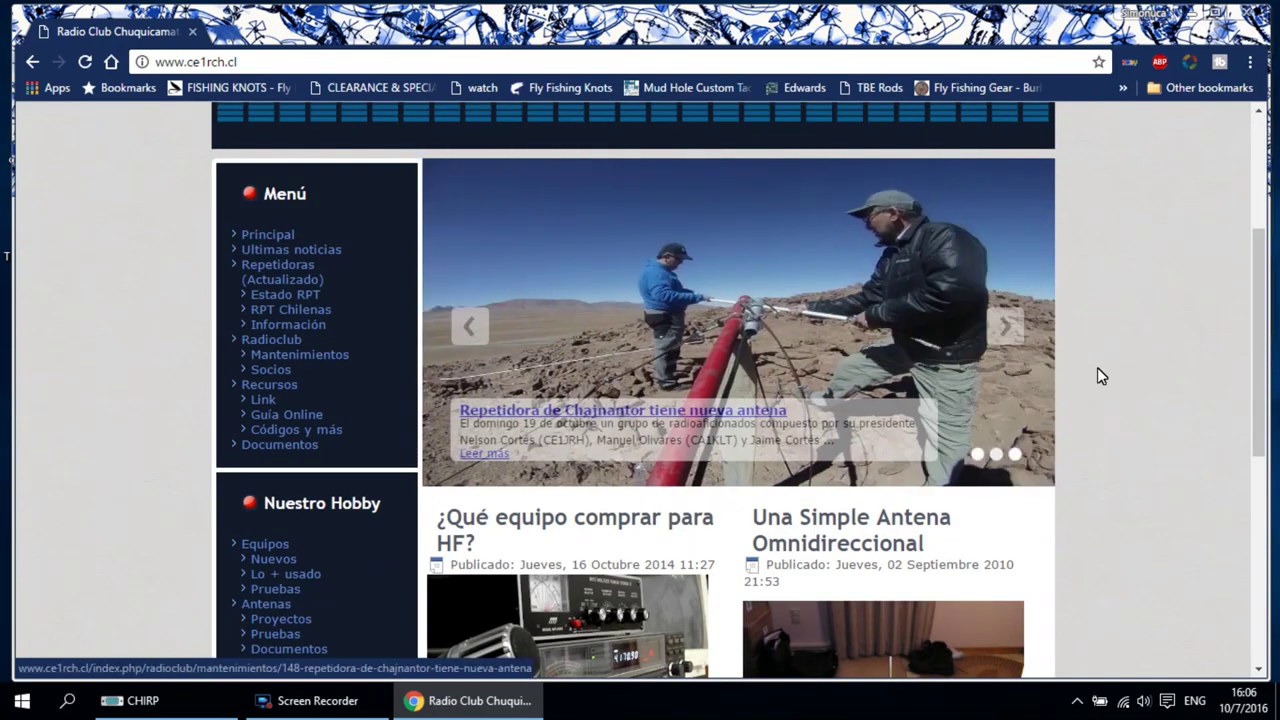
scroll(1159, 396, "down", 3)
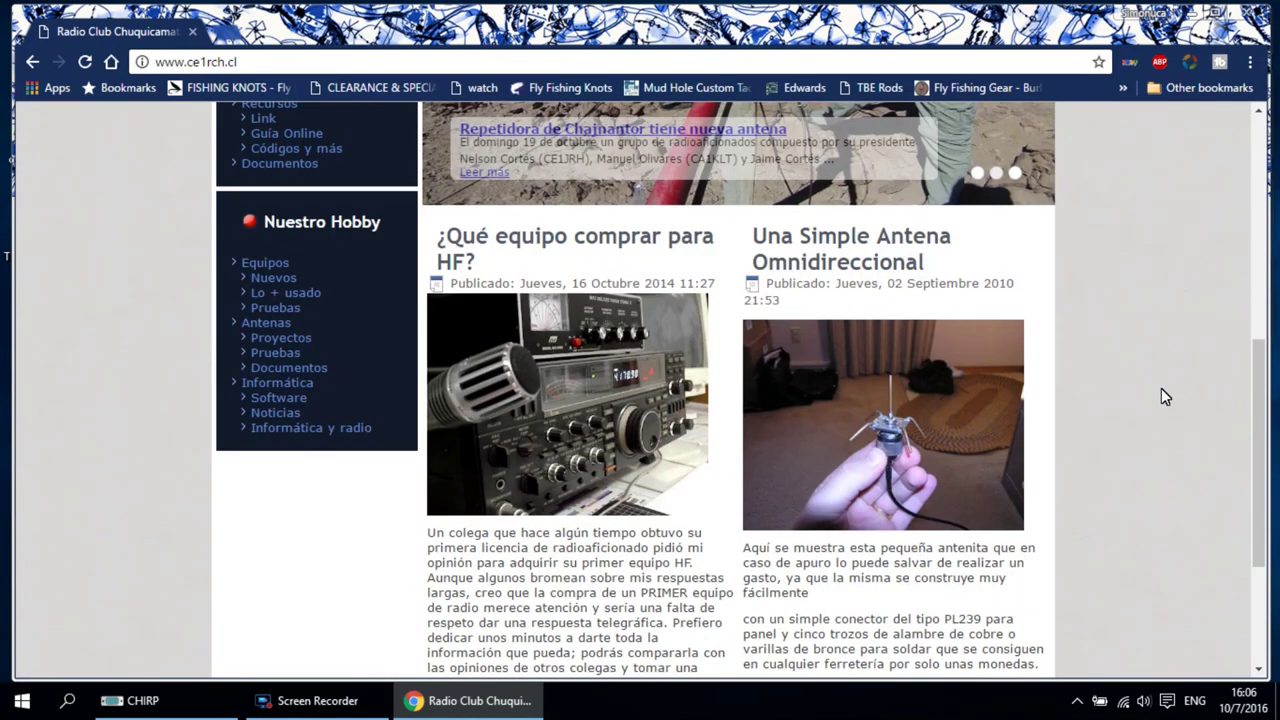
scroll(1161, 392, "up", 3)
left_click(290, 279)
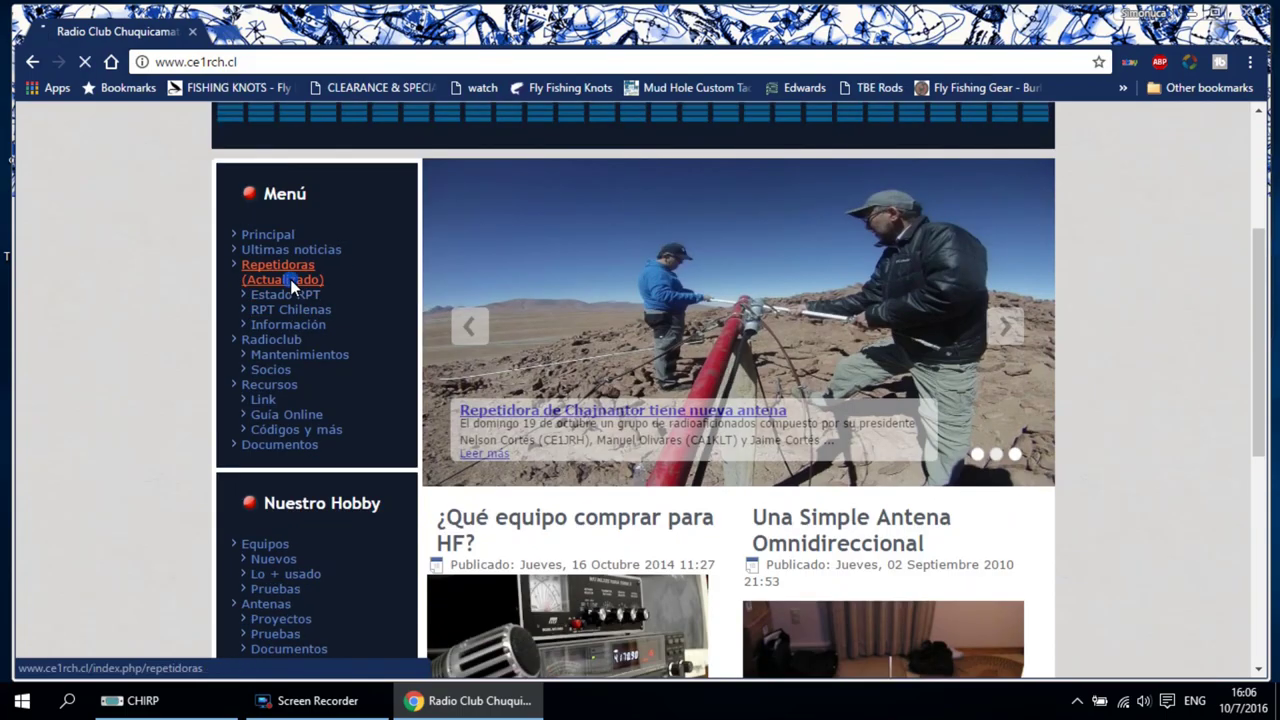
scroll(1110, 395, "down", 3)
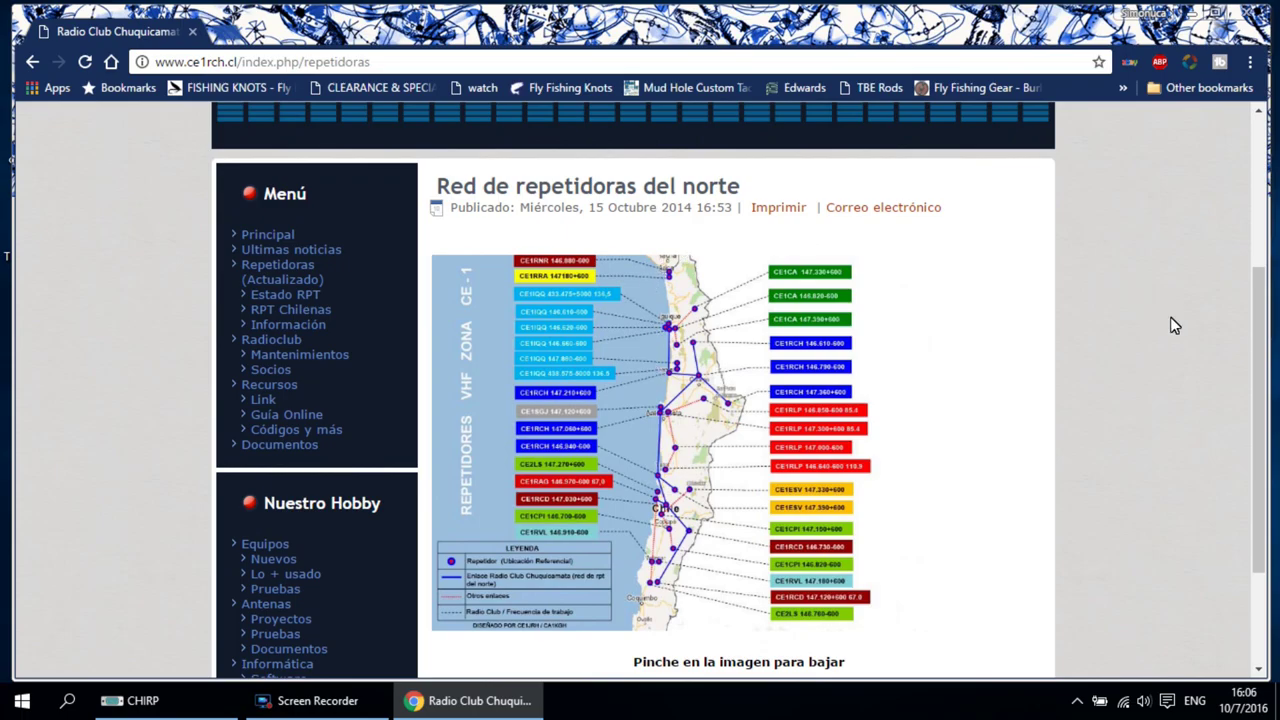
scroll(634, 426, "up", 3)
scroll(634, 428, "down", 3)
left_click(730, 440)
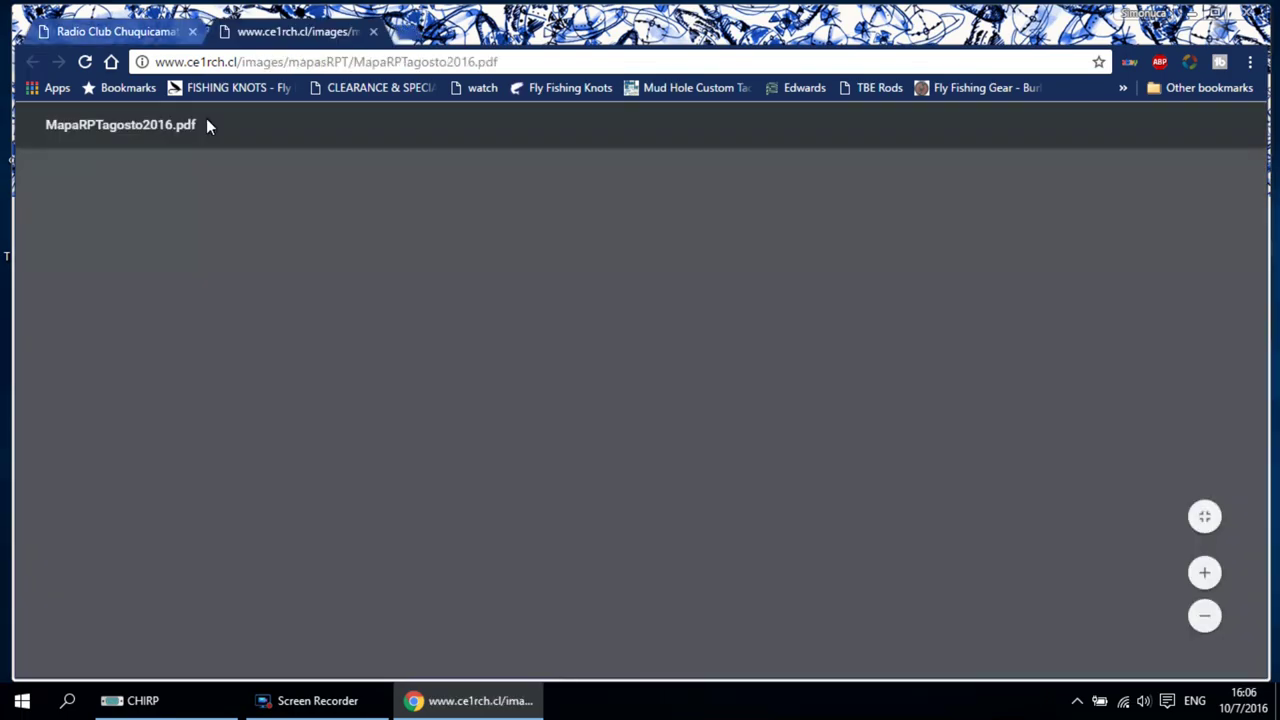
Examine the VHF repeater map from north to south and highlight the CE1RCH frequency 146.610-600
scroll(970, 492, "down", 2)
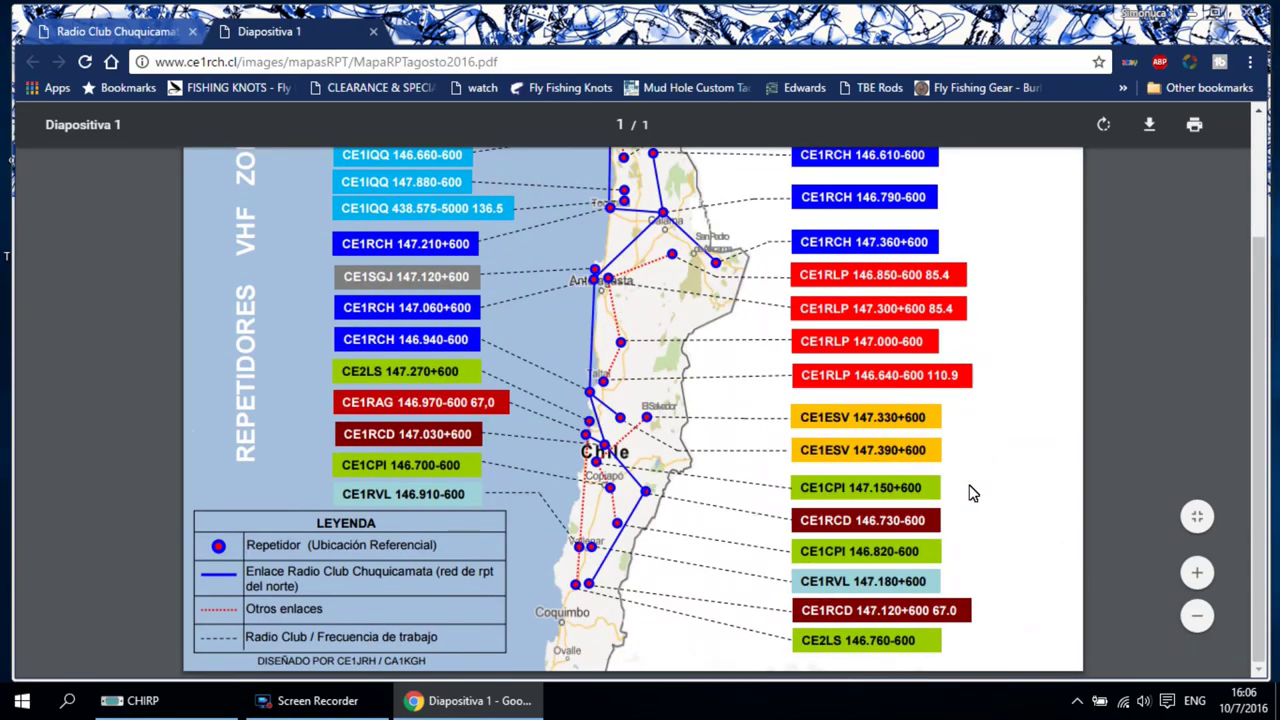
scroll(774, 444, "up", 2)
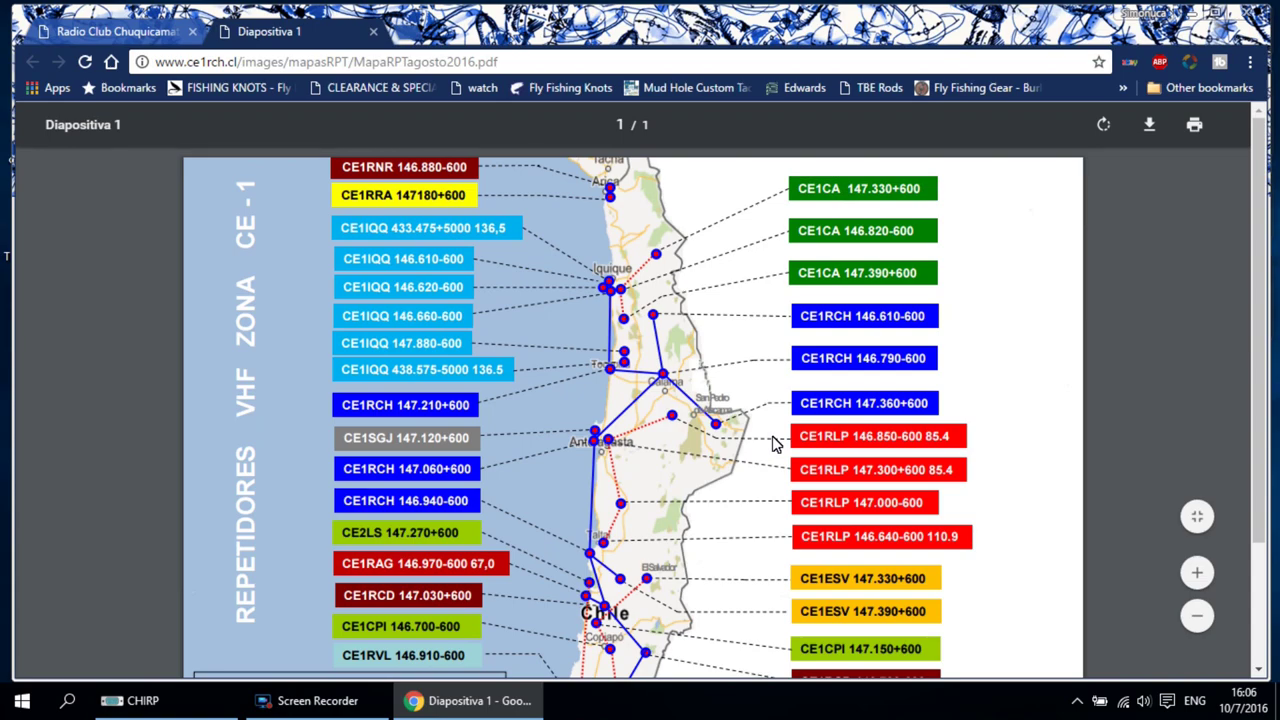
left_click_drag(855, 316, 926, 318)
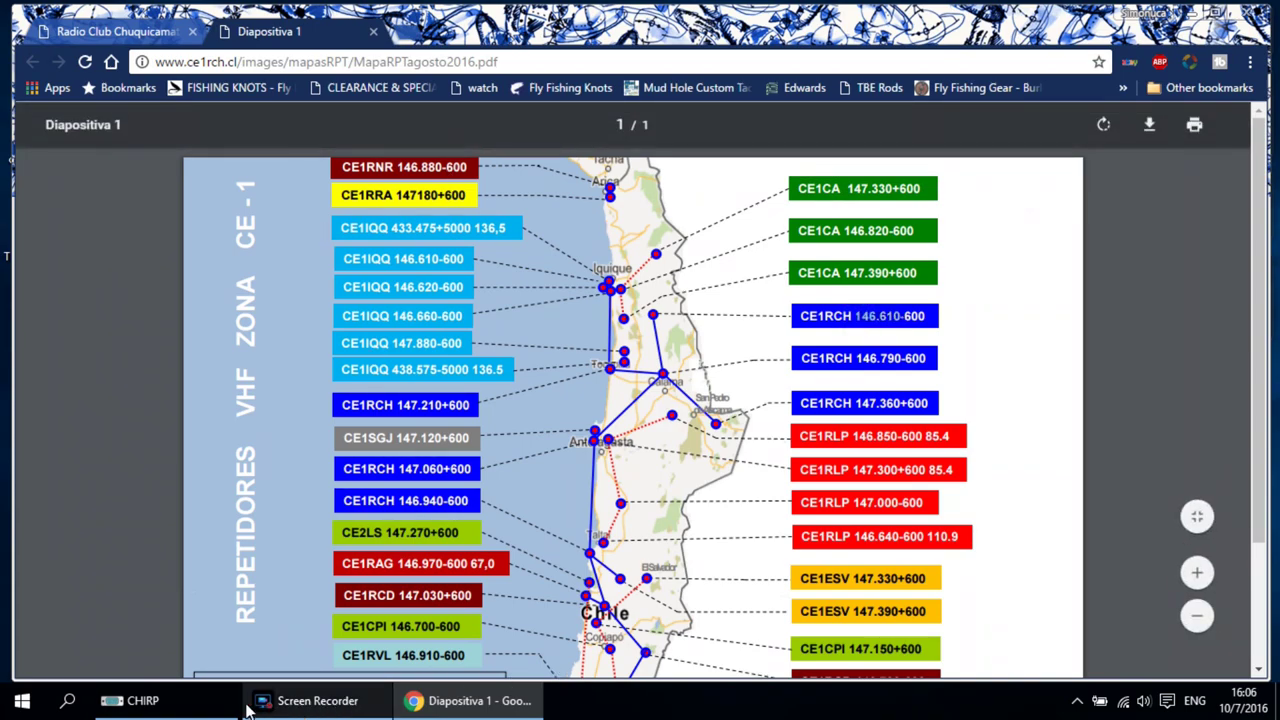
Switch back to CHIRP and rename memory channel 8, on 146.610000, as TARROS
left_click(132, 700)
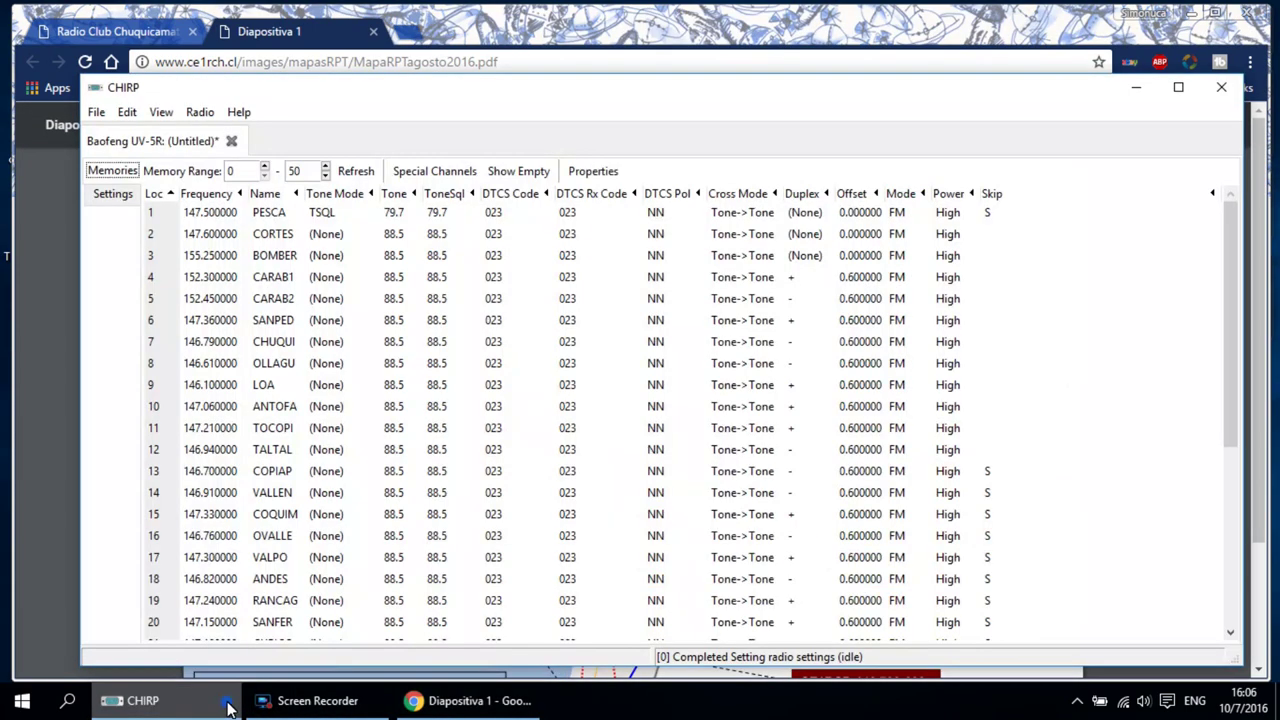
left_click(290, 366)
left_click(292, 367)
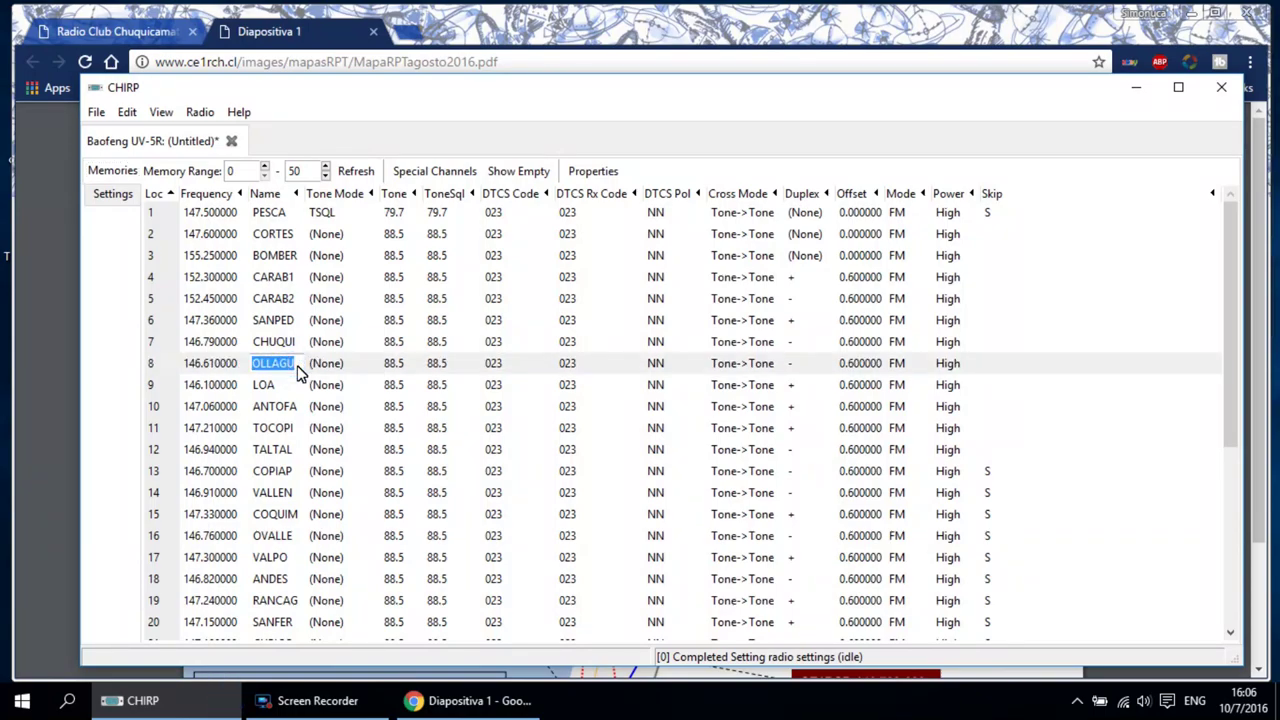
type("TARROS")
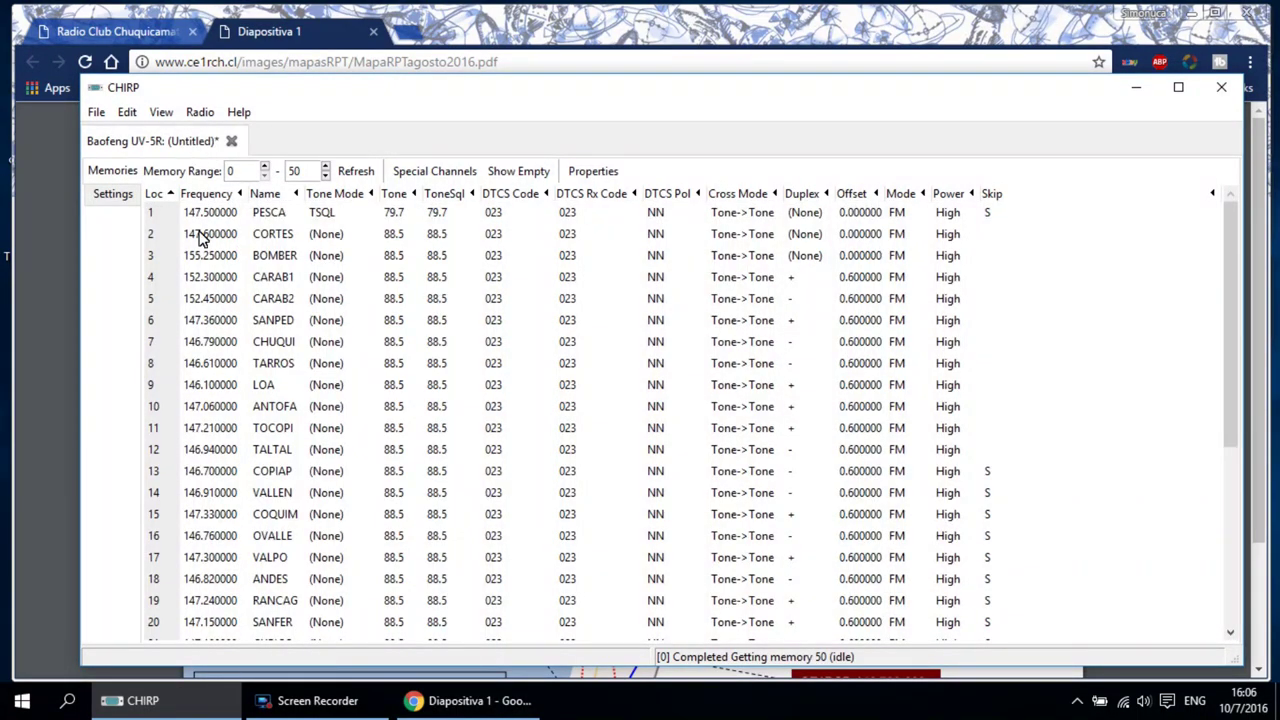
Check the Advanced Settings and the FM Radio Preset frequency, and return to the channel list
left_click(115, 195)
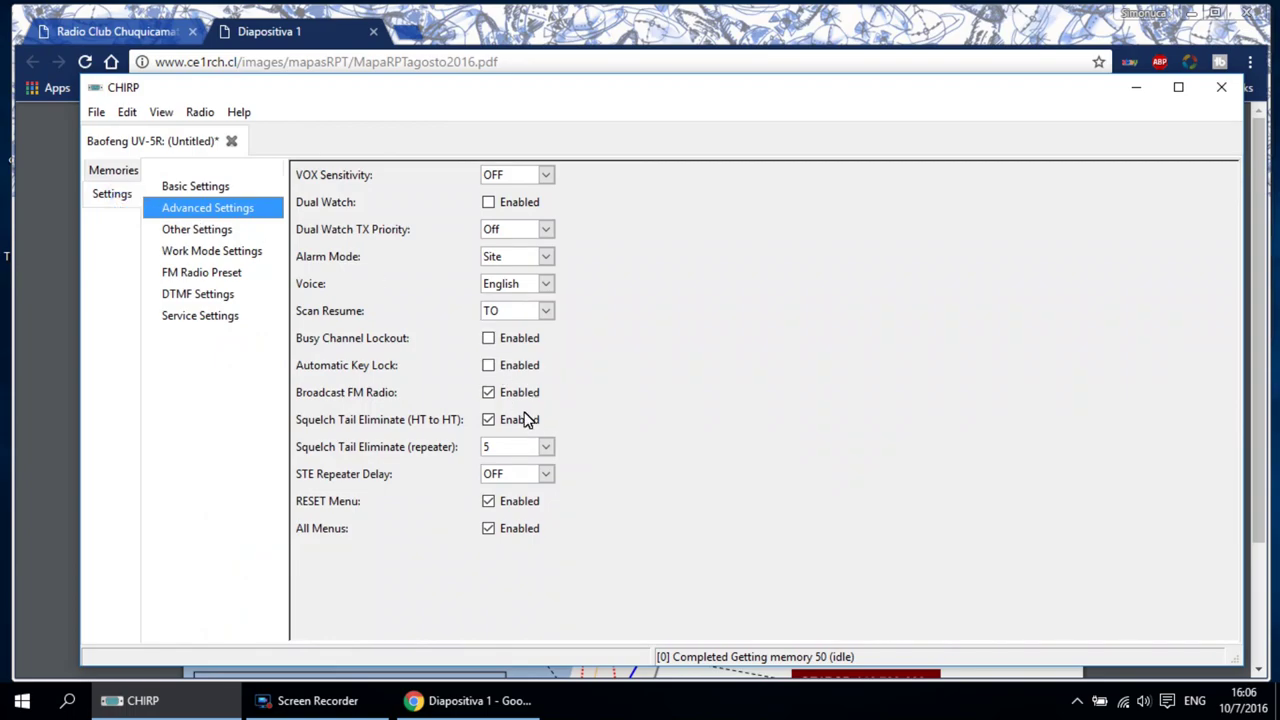
left_click(216, 273)
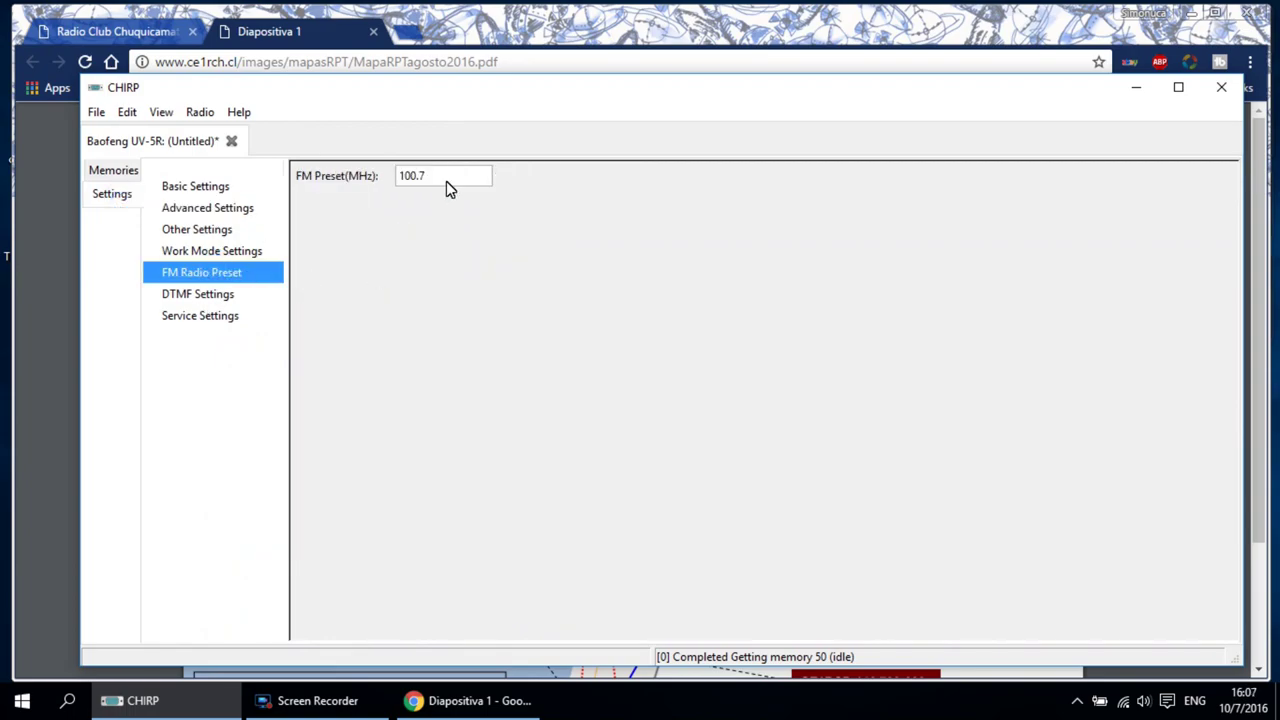
left_click(125, 172)
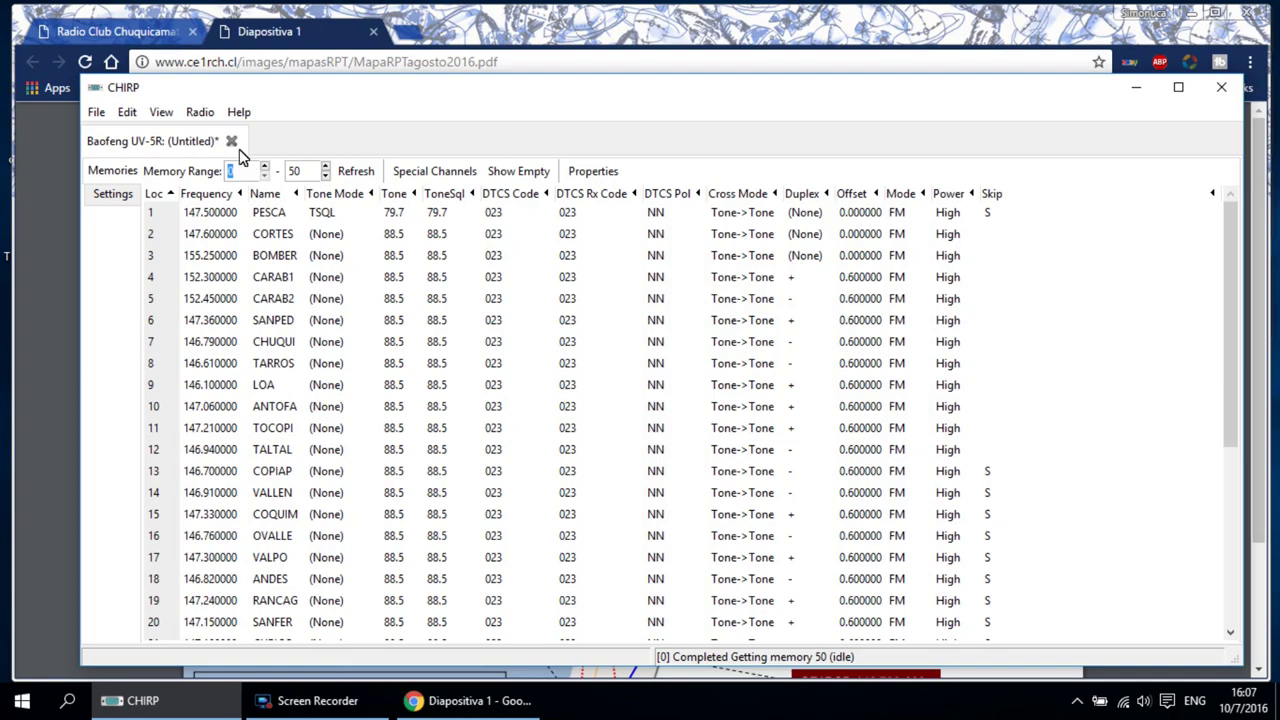
Start uploading the edited image to the Baofeng UV-5R through port COM4, accepting the radio instructions
left_click(200, 112)
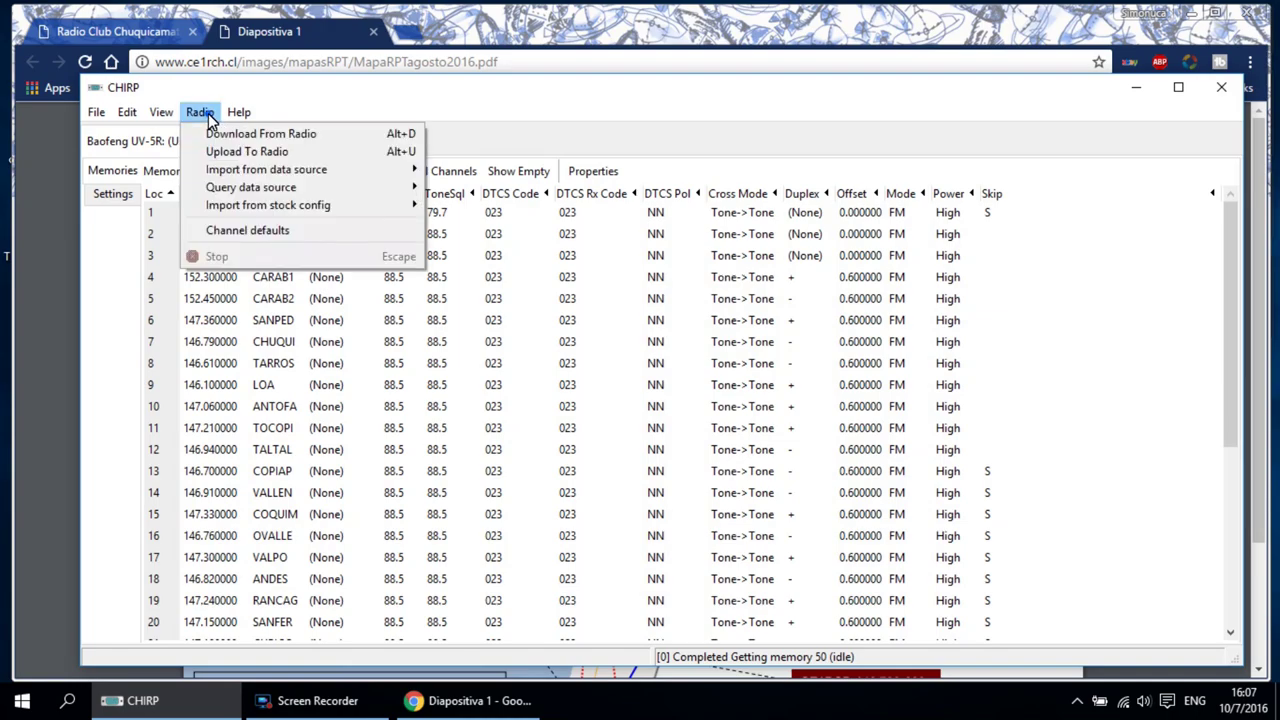
left_click(276, 154)
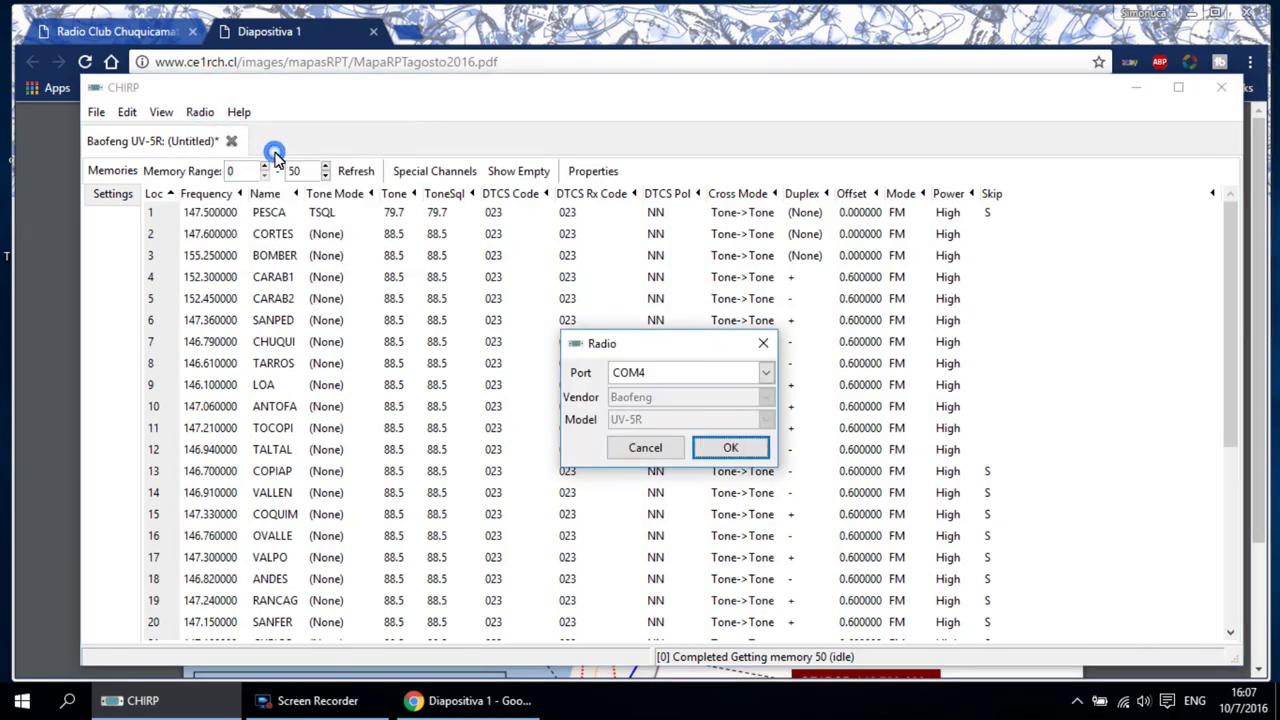
left_click(737, 452)
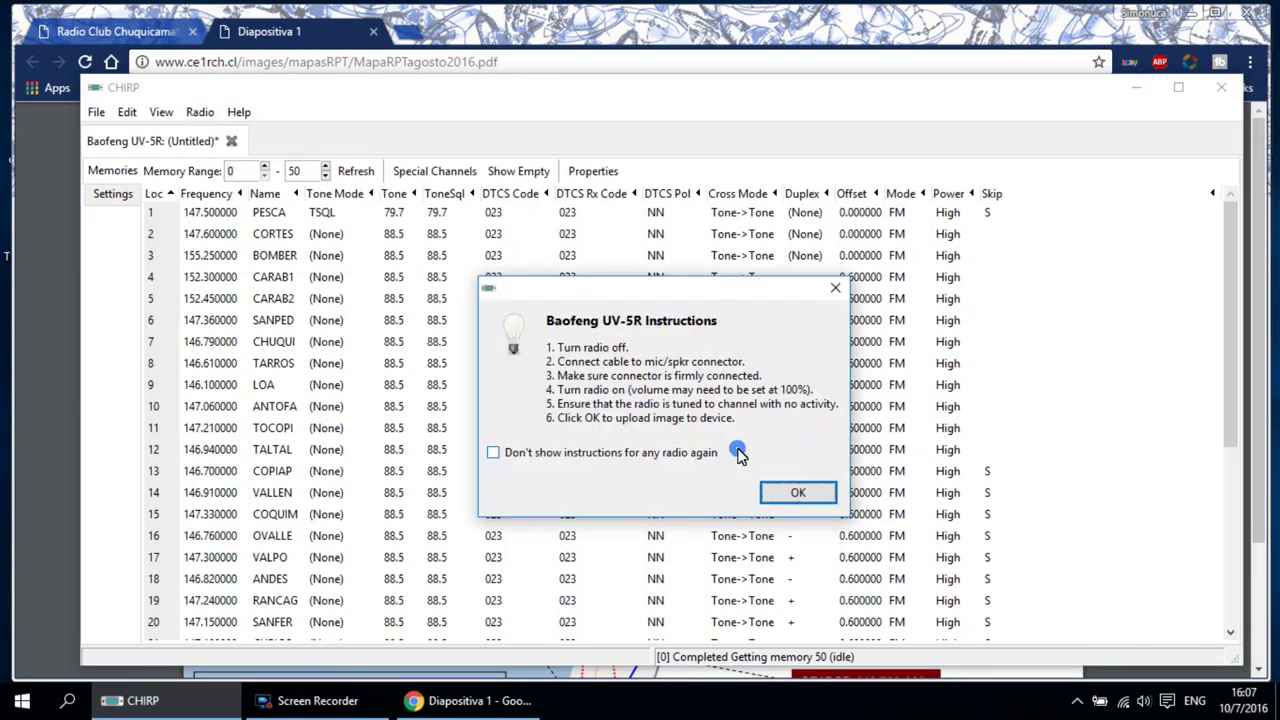
left_click(777, 496)
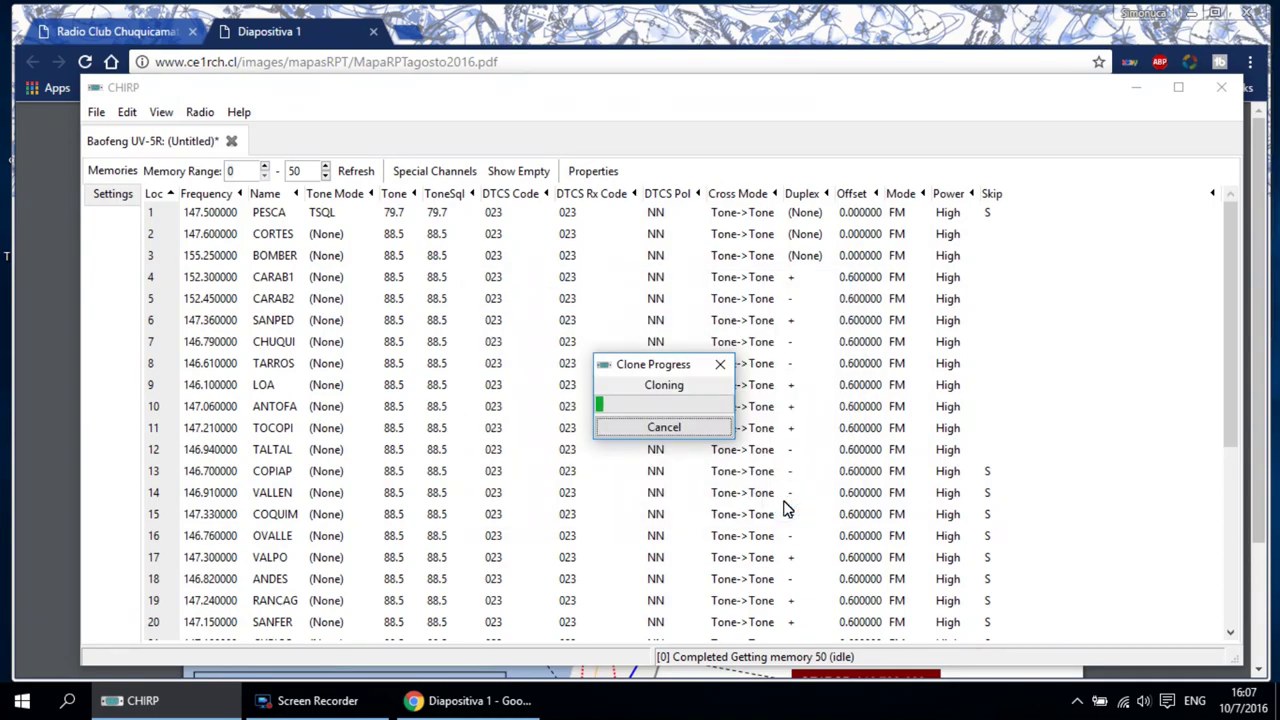